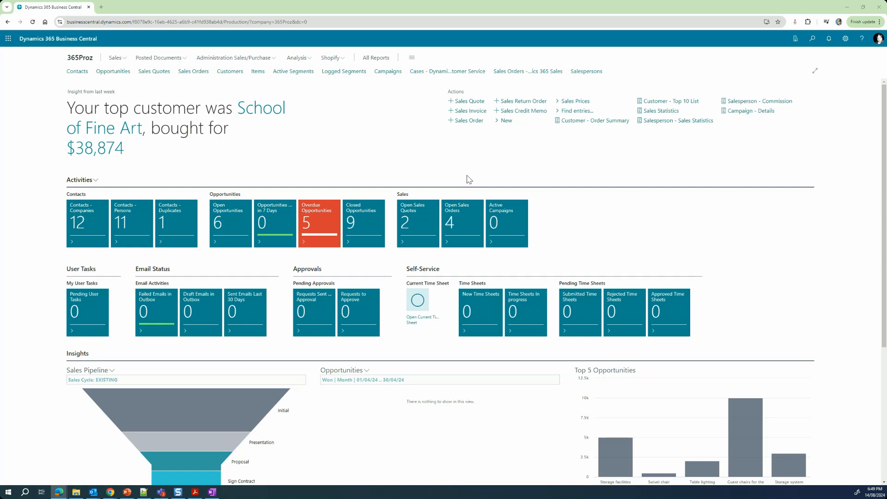
# Start personalizing the Sales and Relationship Manager home page and move the Shopify menu between Analysis and Intelligent Cloud Insights.
pyautogui.click(748, 158)
pyautogui.click(845, 39)
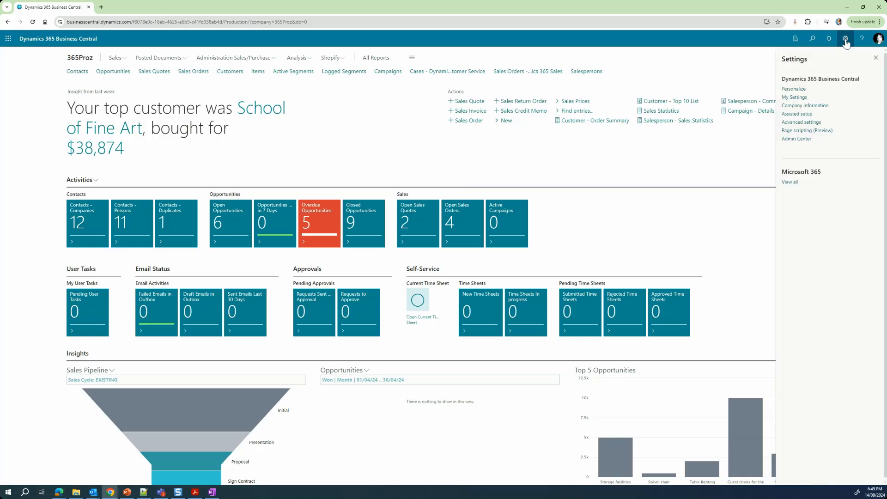
pyautogui.click(794, 92)
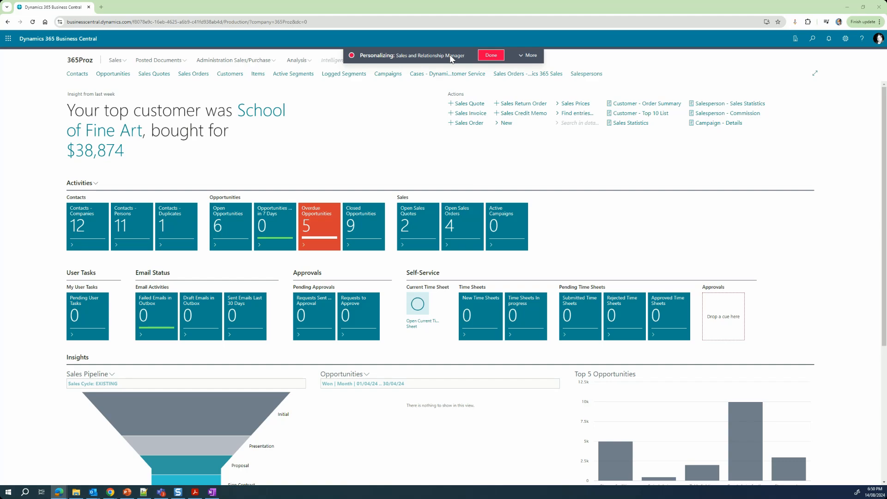
pyautogui.click(524, 58)
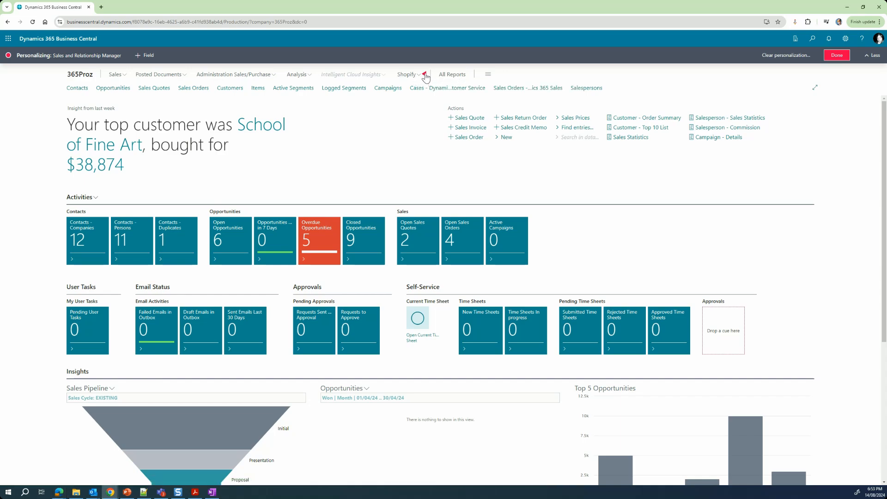
pyautogui.moveTo(425, 77); pyautogui.dragTo(332, 72)
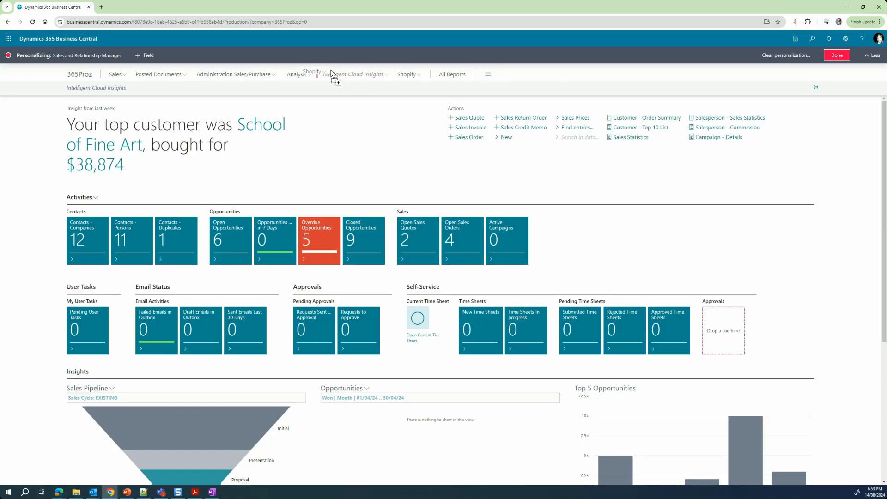
pyautogui.moveTo(331, 72); pyautogui.dragTo(326, 74)
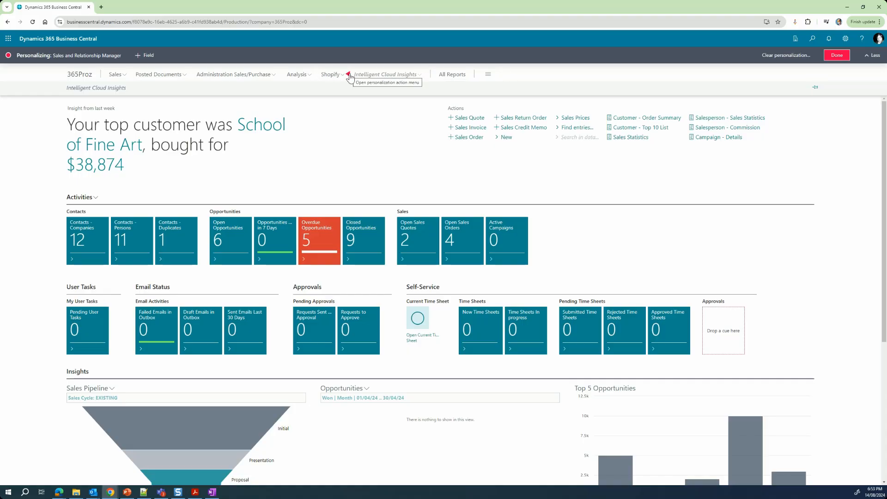
# Hide the Shopify menu from the navigation bar and show it again.
pyautogui.click(349, 75)
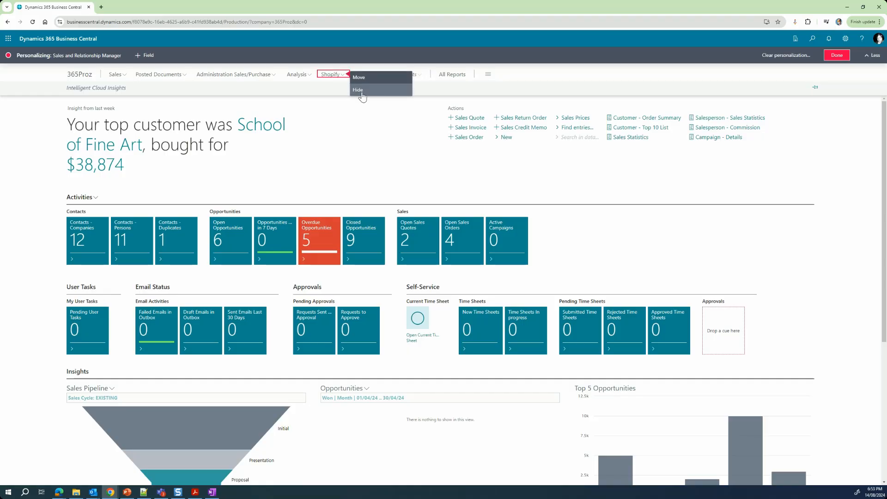
pyautogui.click(364, 94)
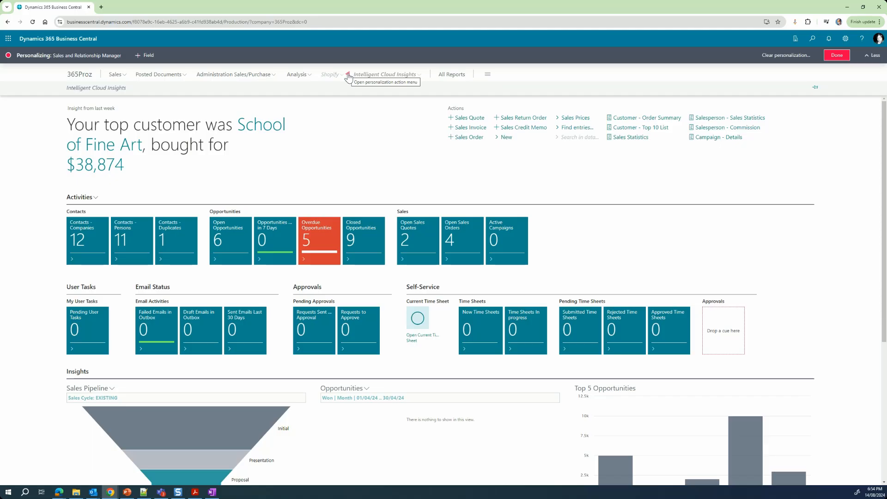
pyautogui.click(348, 76)
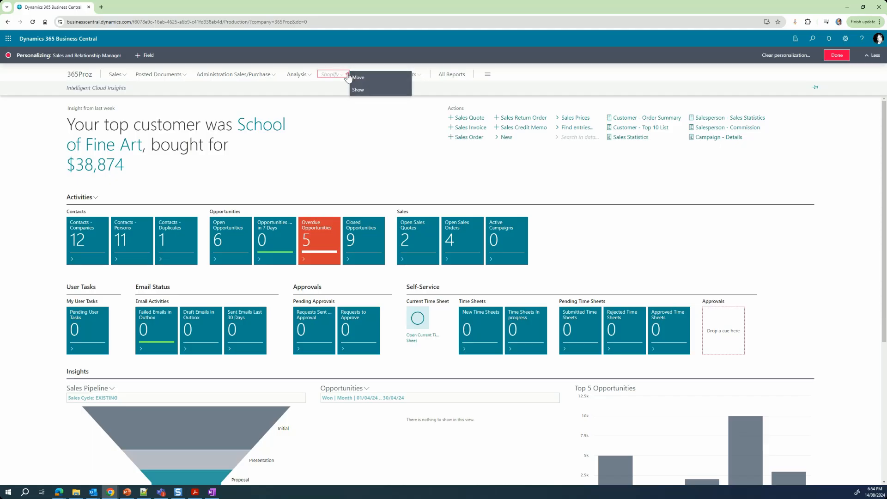
pyautogui.click(359, 90)
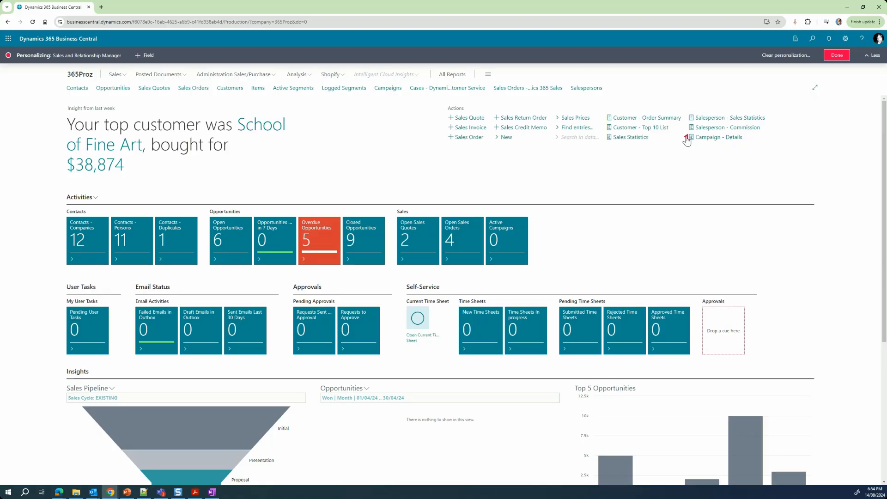
# Move the Sales Statistics action between Salesperson - Sales Statistics and Salesperson - Commission.
pyautogui.moveTo(687, 141); pyautogui.dragTo(767, 123)
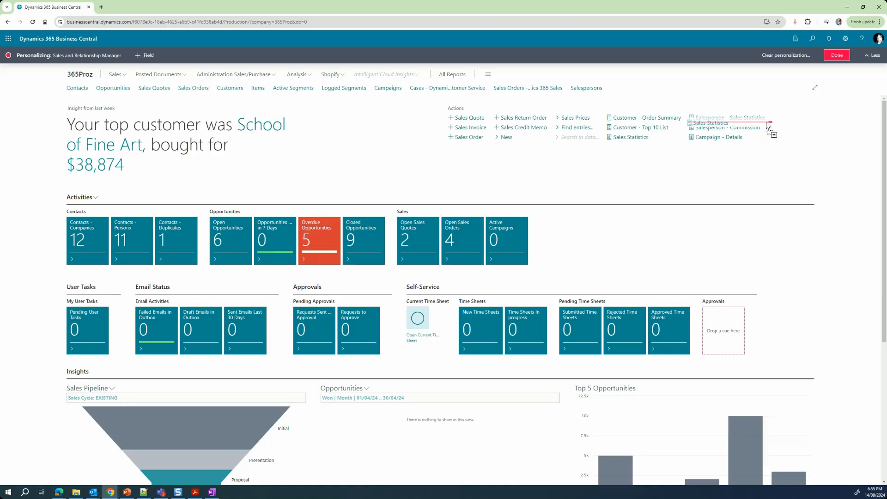
pyautogui.moveTo(766, 121); pyautogui.dragTo(770, 128)
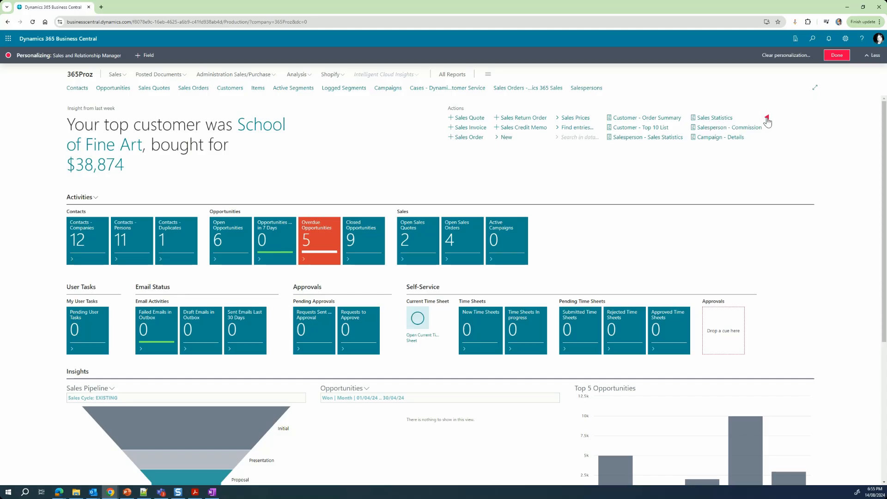
# Hide the Sales Statistics action on the home page and show it again.
pyautogui.click(767, 119)
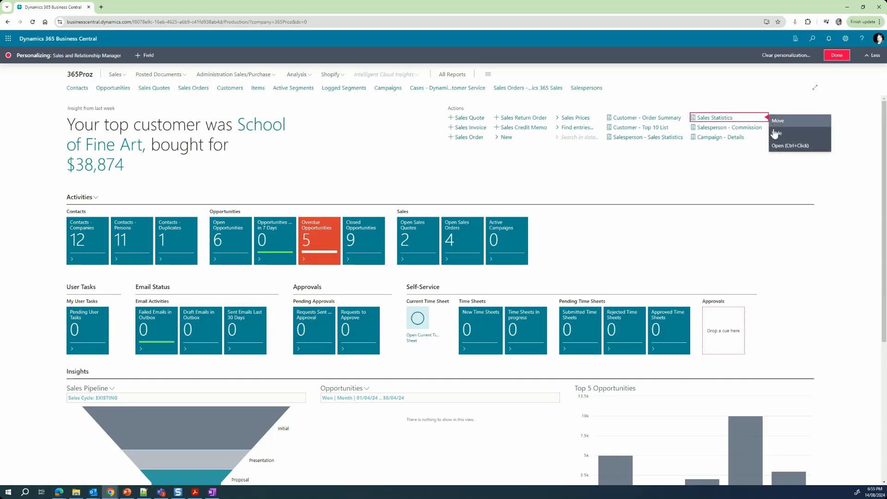
pyautogui.click(776, 134)
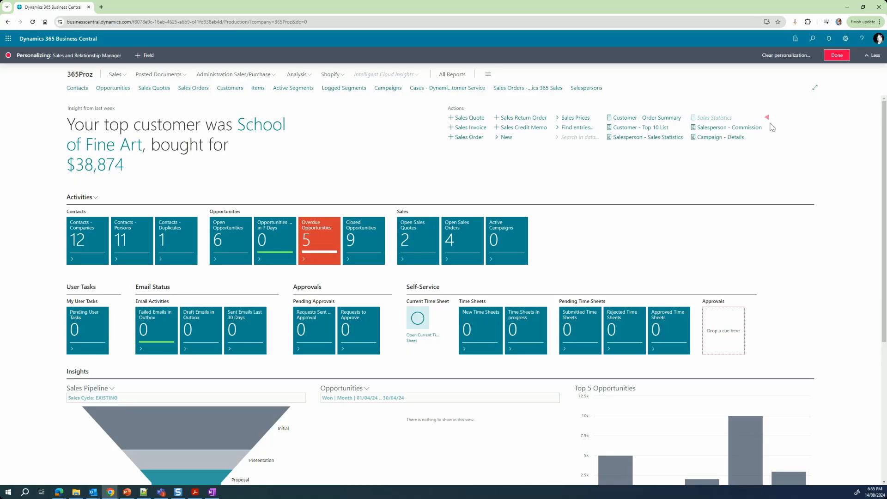
pyautogui.click(767, 118)
pyautogui.click(772, 134)
pyautogui.moveTo(767, 138); pyautogui.dragTo(767, 137)
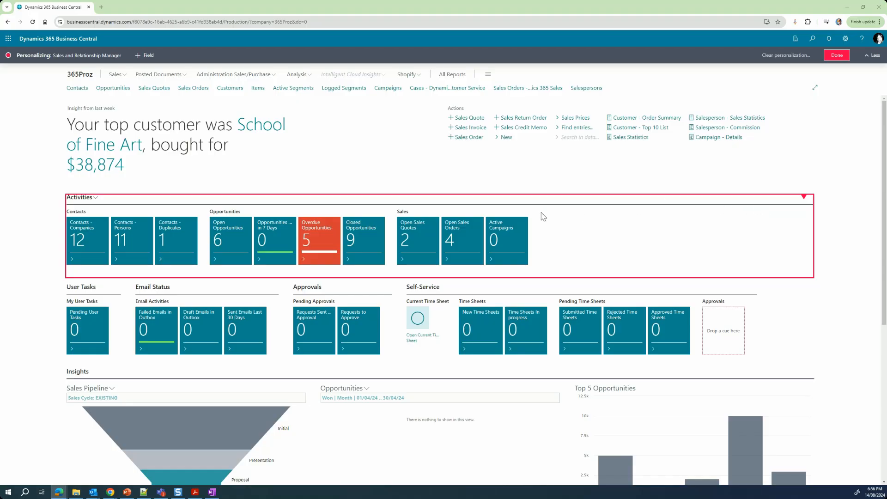
# Move the whole Activities part down the page so it sits after Approvals and before Self-Service.
pyautogui.click(805, 199)
pyautogui.moveTo(805, 199); pyautogui.dragTo(387, 330)
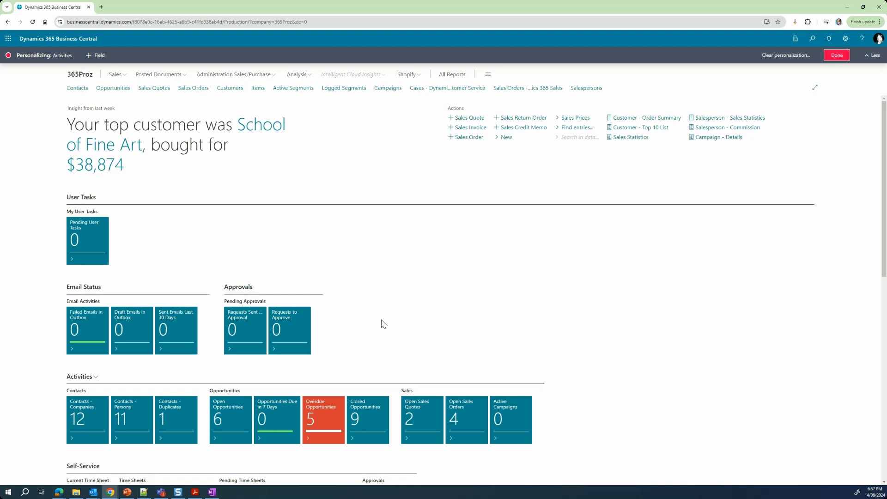
# Clear all personalization of the home page and confirm restoring its original layout.
pyautogui.click(784, 55)
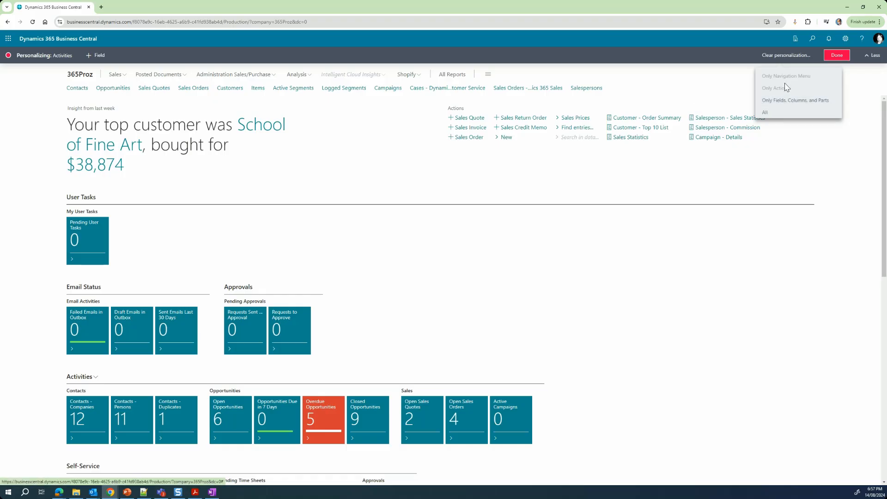
pyautogui.click(780, 112)
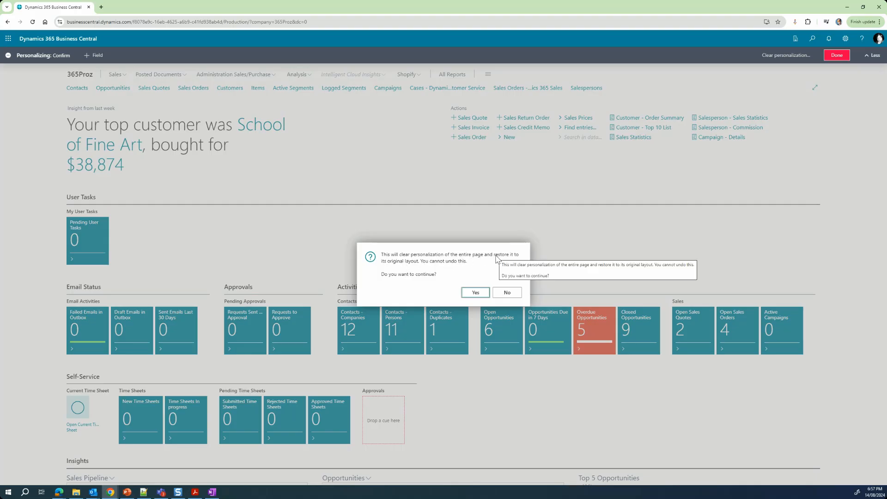
pyautogui.click(473, 292)
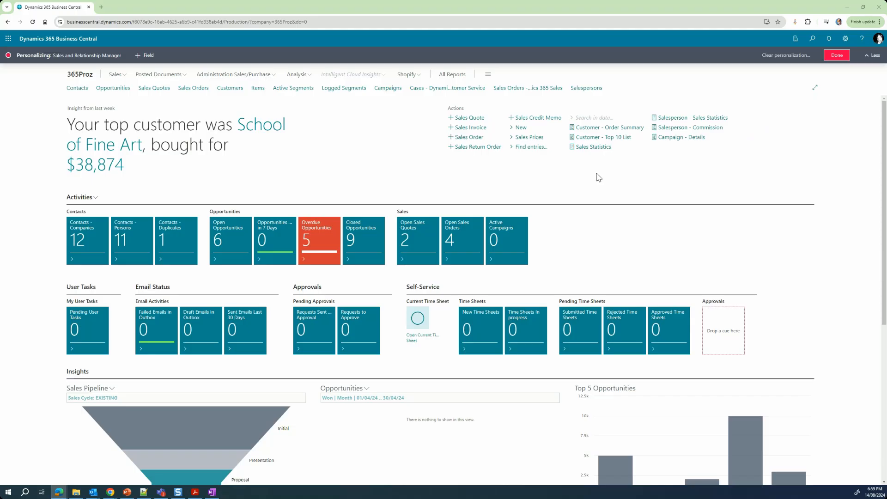
# Check which fields can be added to the home page and review the advanced filter options of the field list.
pyautogui.click(152, 58)
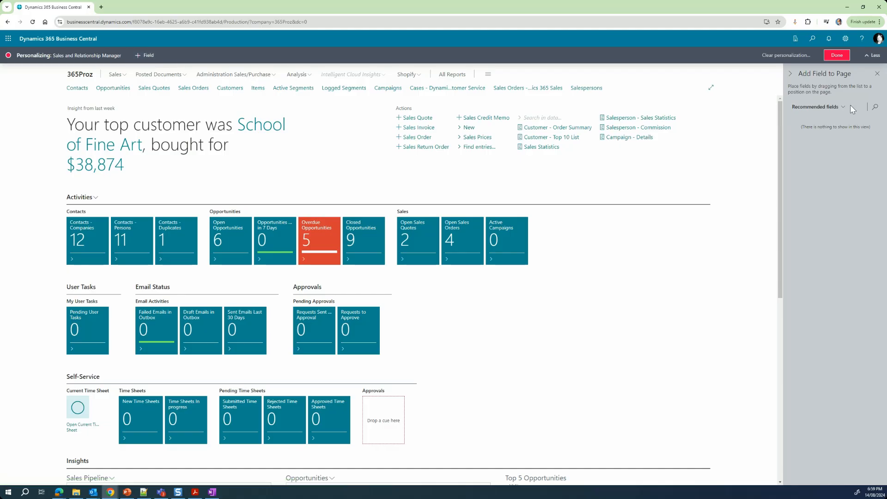
pyautogui.click(843, 107)
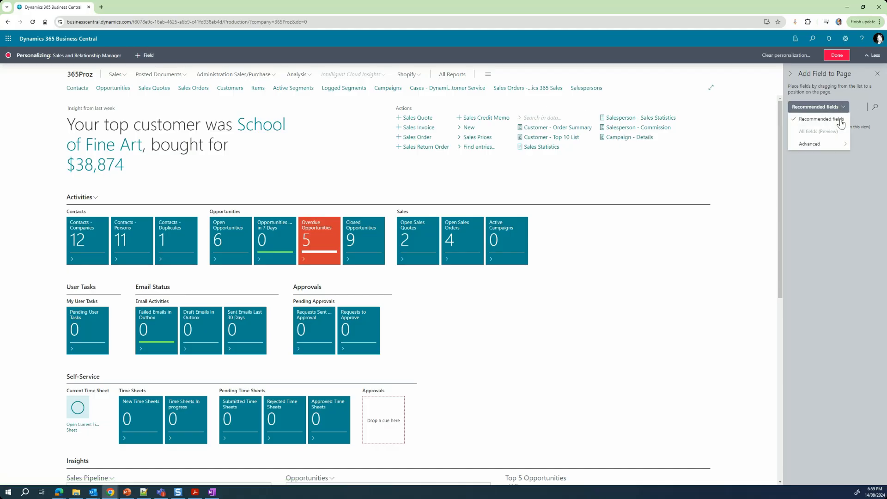
pyautogui.moveTo(831, 146)
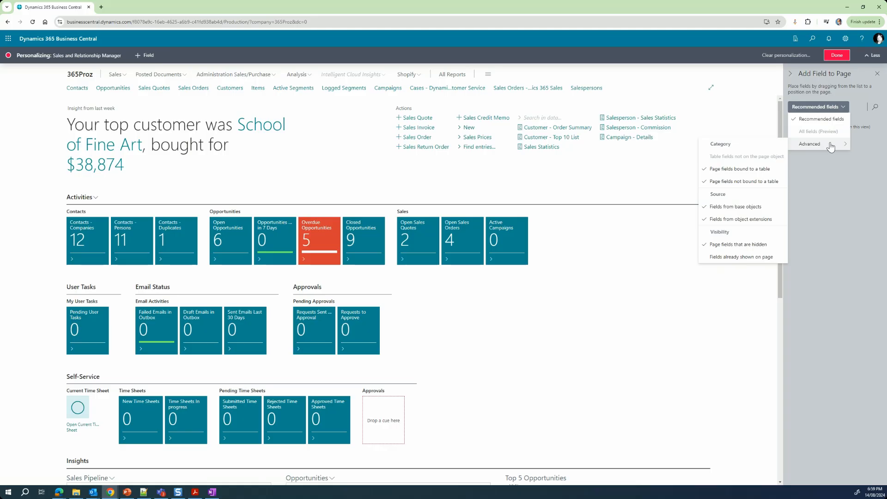
pyautogui.click(879, 77)
pyautogui.click(879, 75)
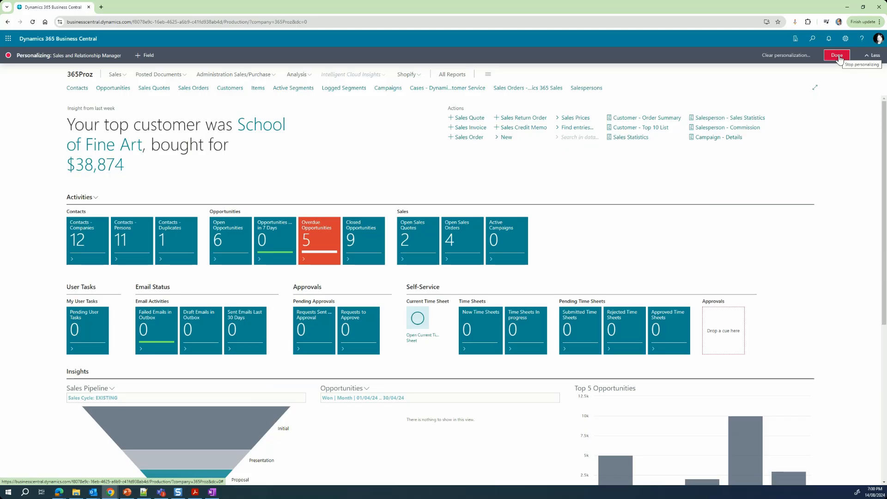
# Finish personalizing the home page and open the Items list for personalization.
pyautogui.click(837, 56)
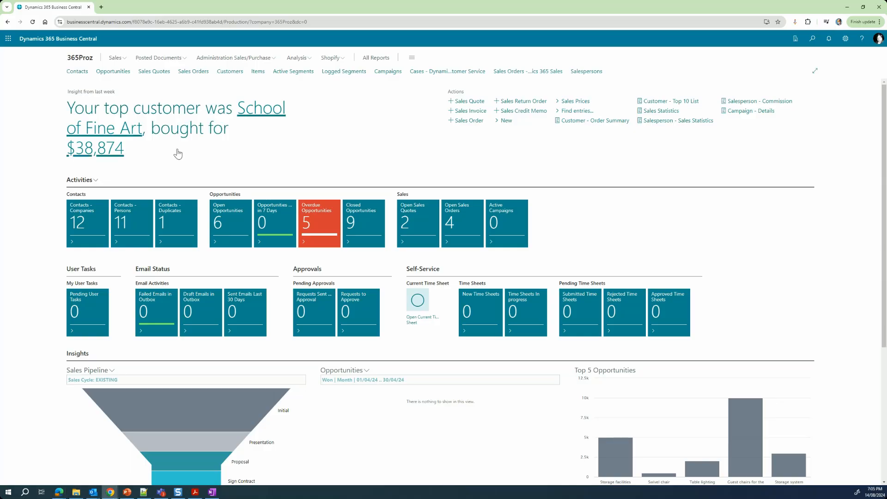
pyautogui.click(258, 72)
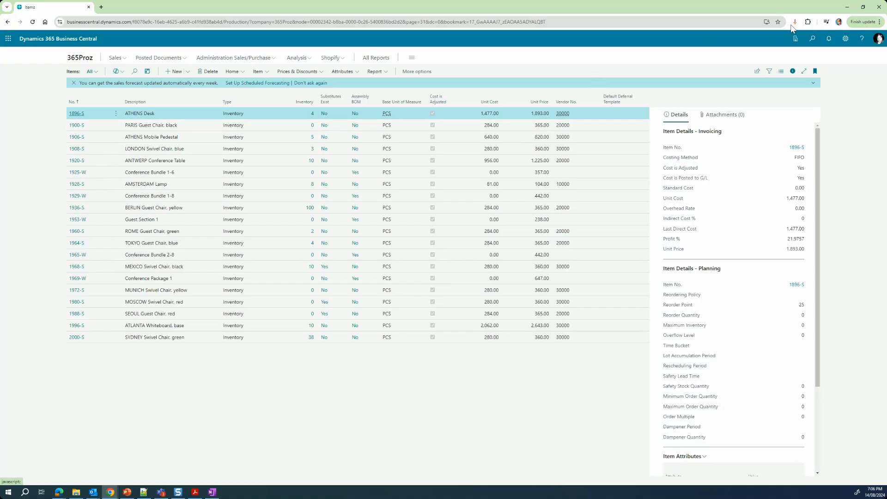
pyautogui.click(845, 40)
pyautogui.click(795, 91)
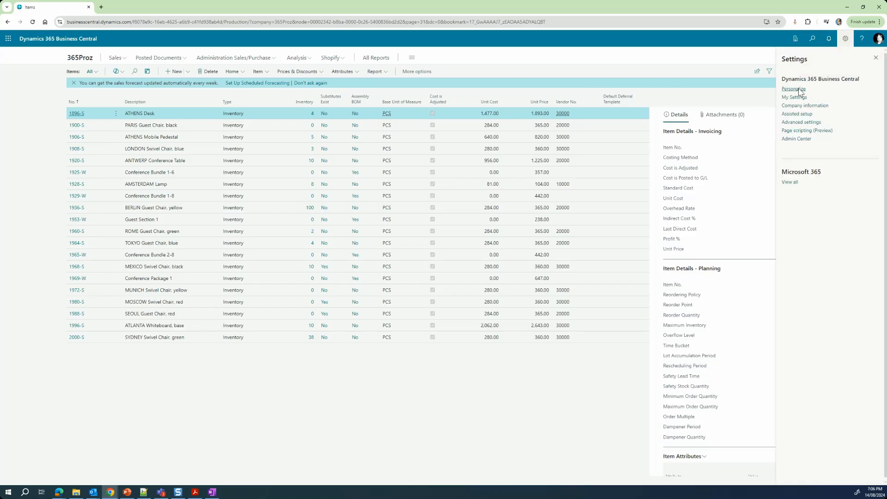
# Move the Inventory column between Cost is Adjusted and Unit Cost in the Items list and hide it.
pyautogui.moveTo(382, 121); pyautogui.dragTo(260, 115)
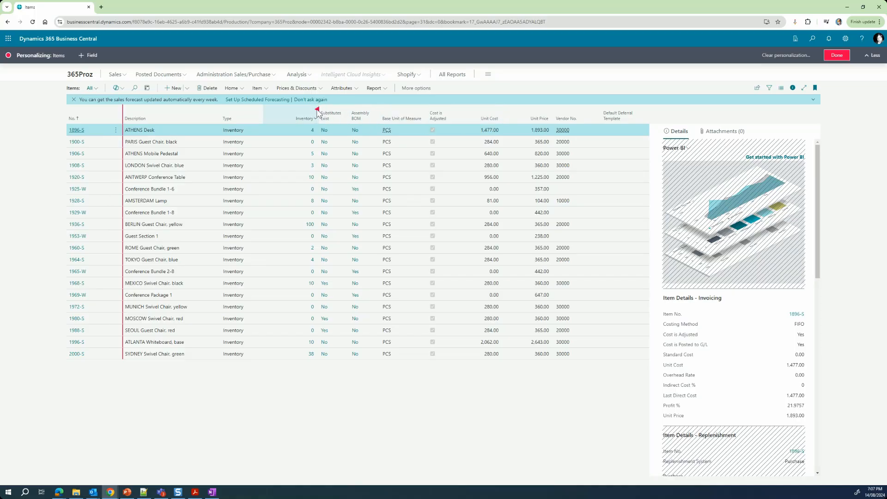
pyautogui.moveTo(318, 111); pyautogui.dragTo(460, 114)
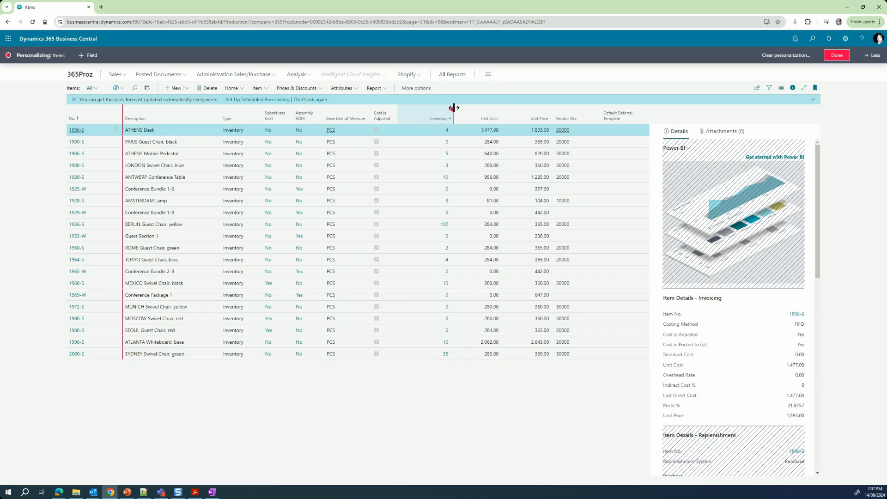
pyautogui.click(452, 110)
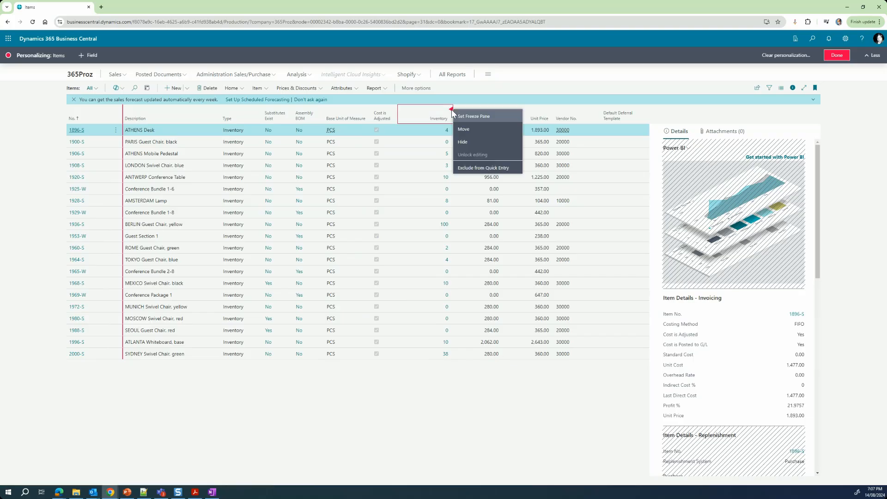
pyautogui.click(468, 142)
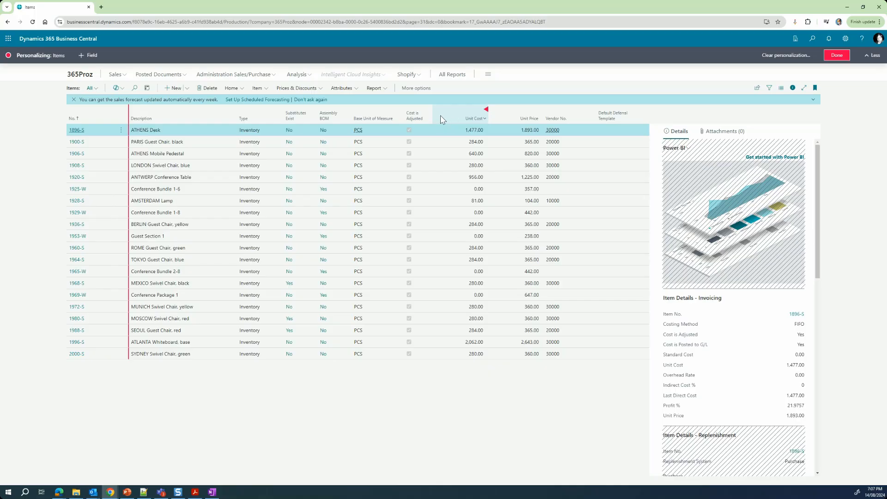
# Add the Inventory field back to the Items list from the available fields, placing it between Cost is Adjusted and Unit Cost.
pyautogui.click(89, 55)
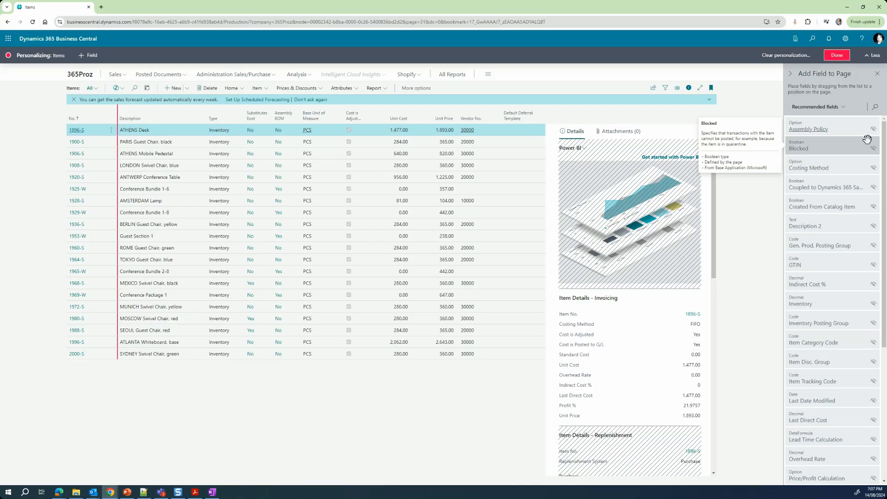
pyautogui.moveTo(867, 139)
pyautogui.mouseDown()
pyautogui.moveTo(402, 97)
pyautogui.moveTo(340, 119)
pyautogui.mouseUp()
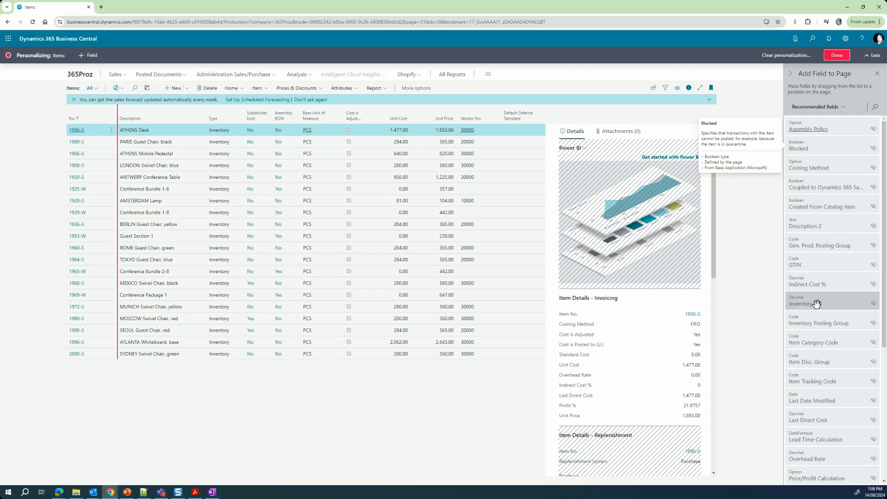
pyautogui.moveTo(809, 306)
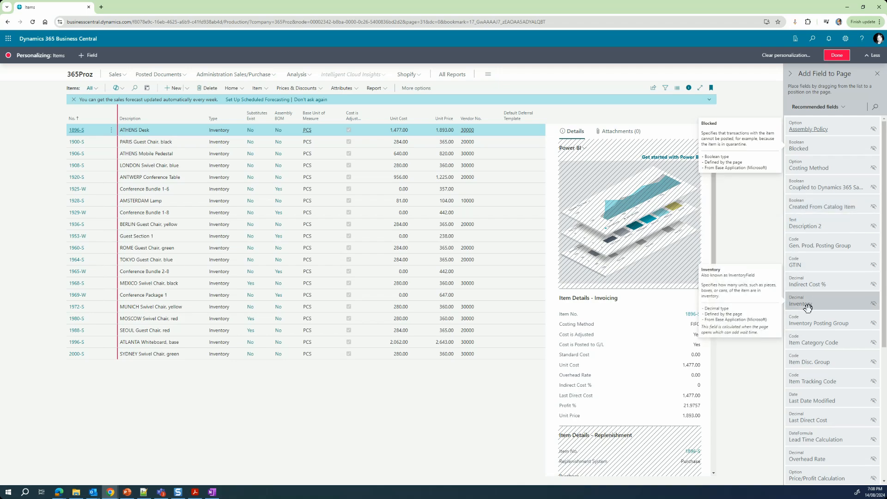
pyautogui.moveTo(807, 306)
pyautogui.mouseDown()
pyautogui.moveTo(540, 184)
pyautogui.moveTo(404, 131)
pyautogui.moveTo(341, 119)
pyautogui.moveTo(381, 125)
pyautogui.mouseUp()
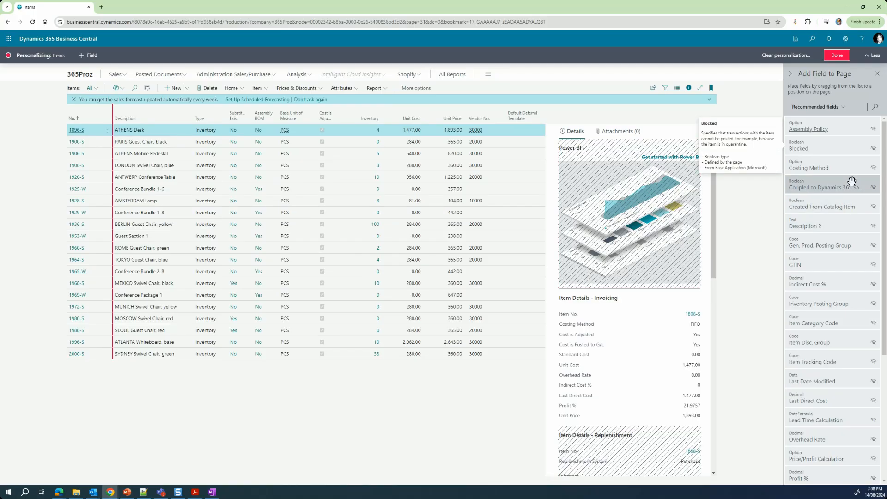
# Review the advanced filter options of the field list and add the Costing Method field between Cost is Adjusted and Inventory.
pyautogui.click(842, 107)
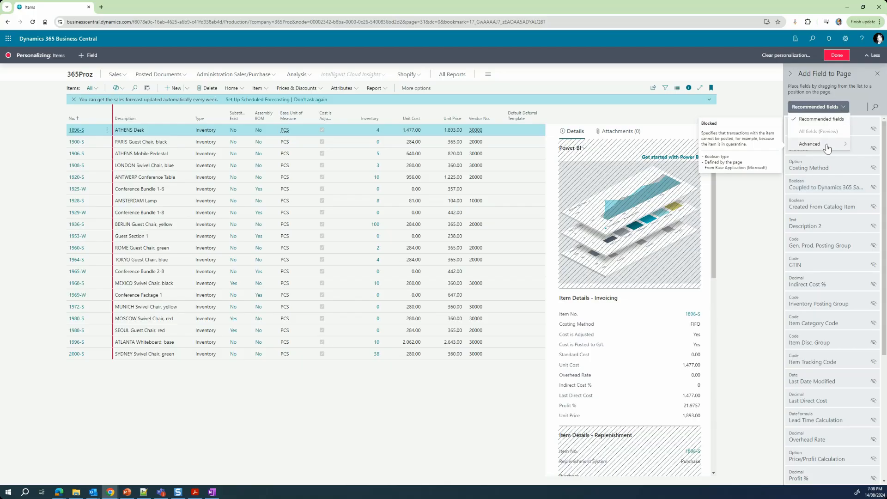
pyautogui.moveTo(828, 148)
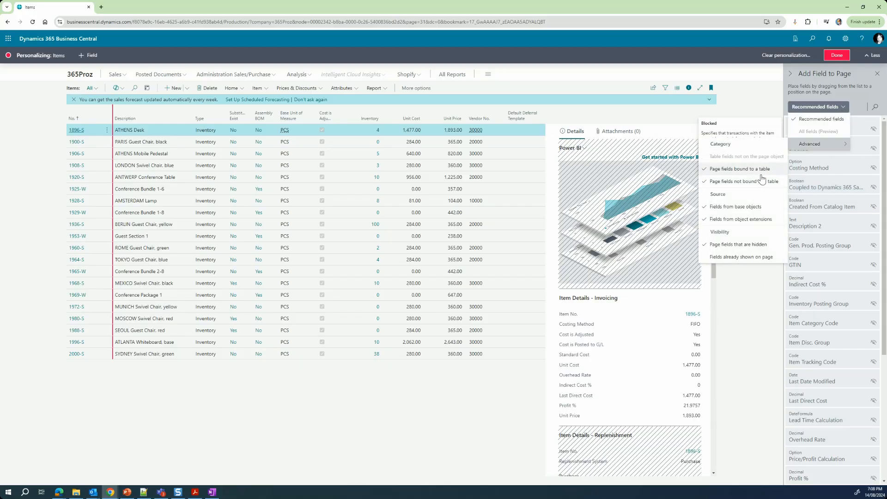
pyautogui.click(820, 120)
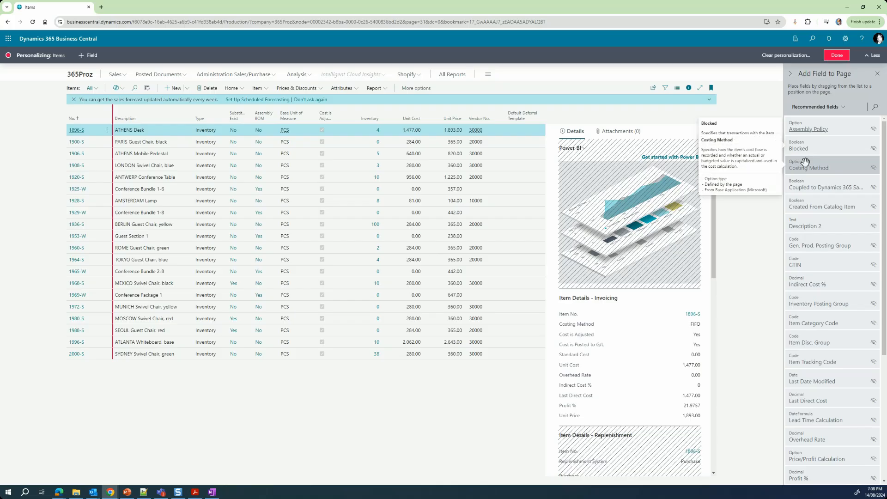
pyautogui.moveTo(805, 162)
pyautogui.mouseDown()
pyautogui.moveTo(548, 116)
pyautogui.moveTo(416, 114)
pyautogui.moveTo(426, 119)
pyautogui.moveTo(356, 125)
pyautogui.mouseUp()
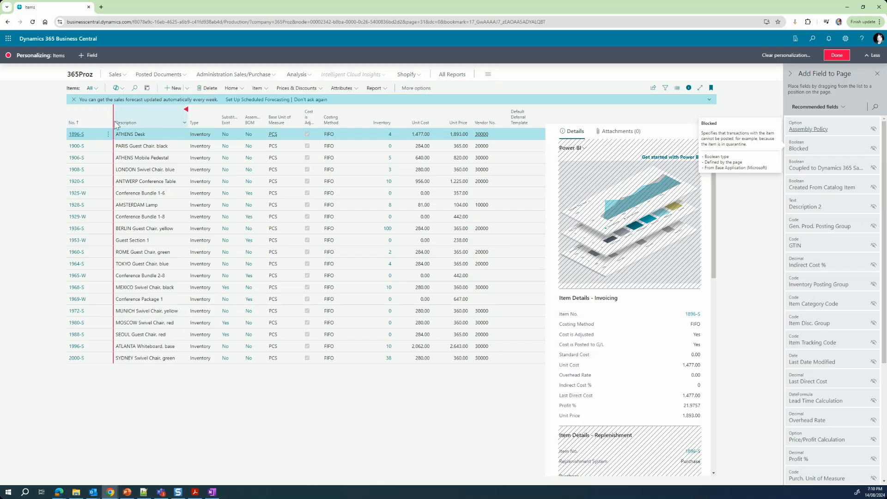
# Set the freeze pane after the Description column and finish personalizing the Items list.
pyautogui.click(188, 111)
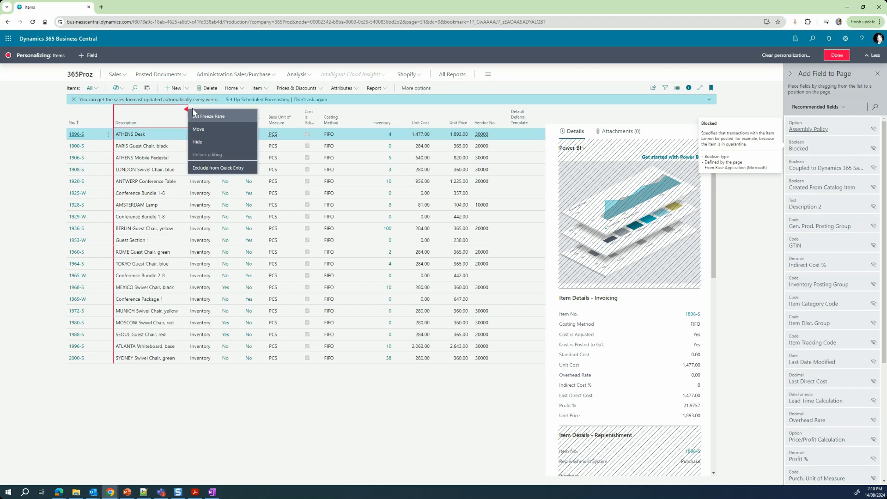
pyautogui.click(199, 117)
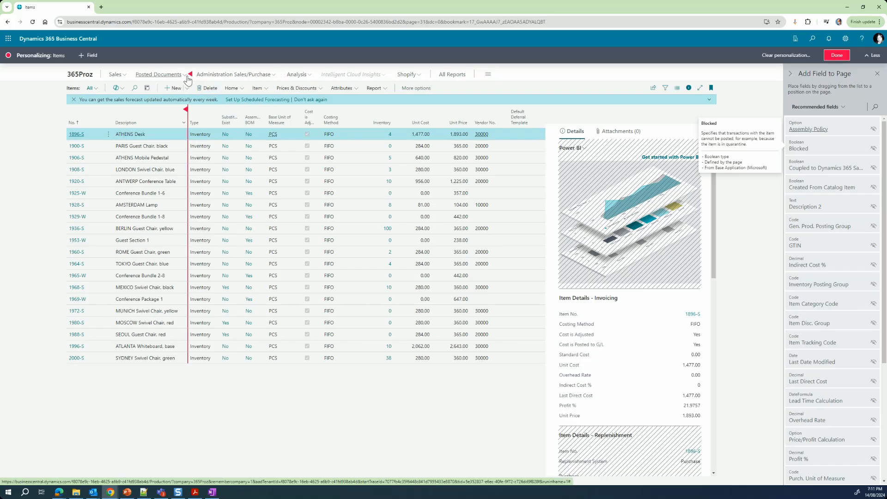
pyautogui.click(246, 89)
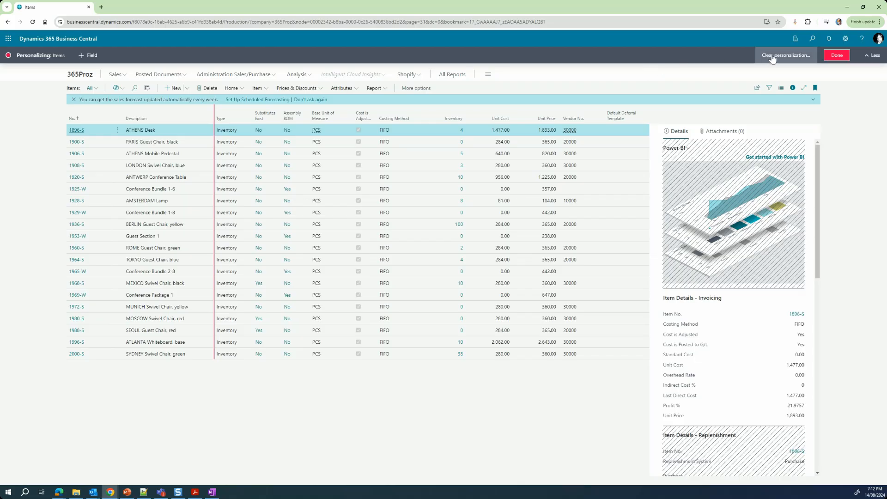
pyautogui.click(829, 56)
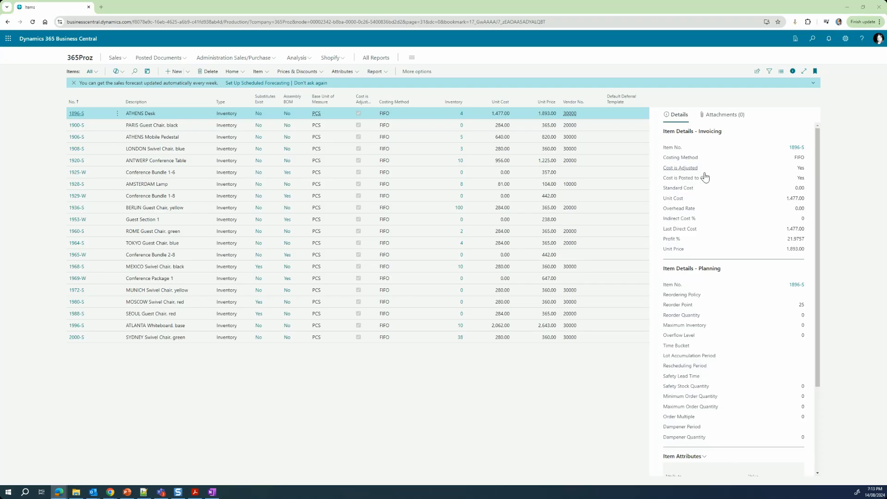
# Select the LONDON Swivel Chair, blue item, reopen the Items list for personalization and show the hidden Power BI part.
pyautogui.click(204, 138)
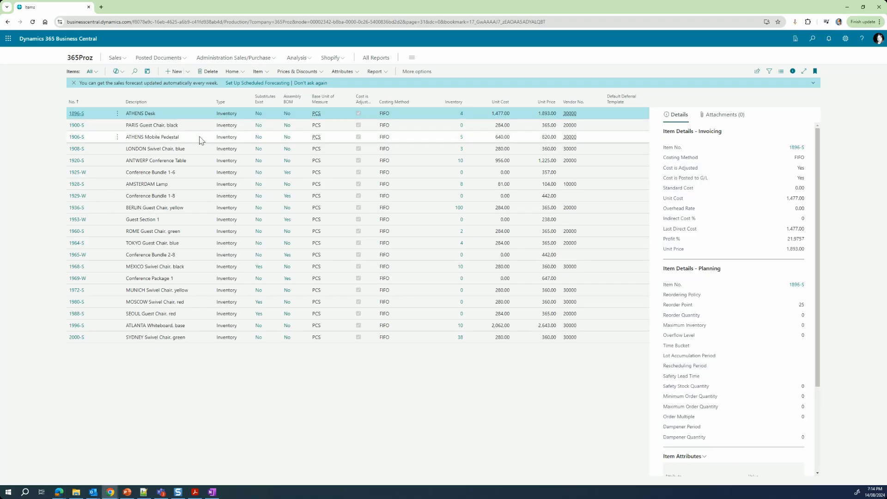
pyautogui.click(201, 152)
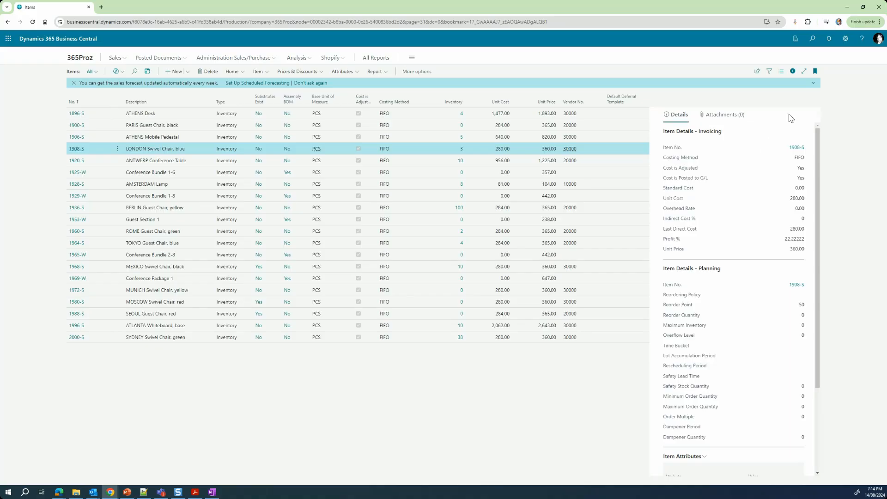
pyautogui.click(846, 39)
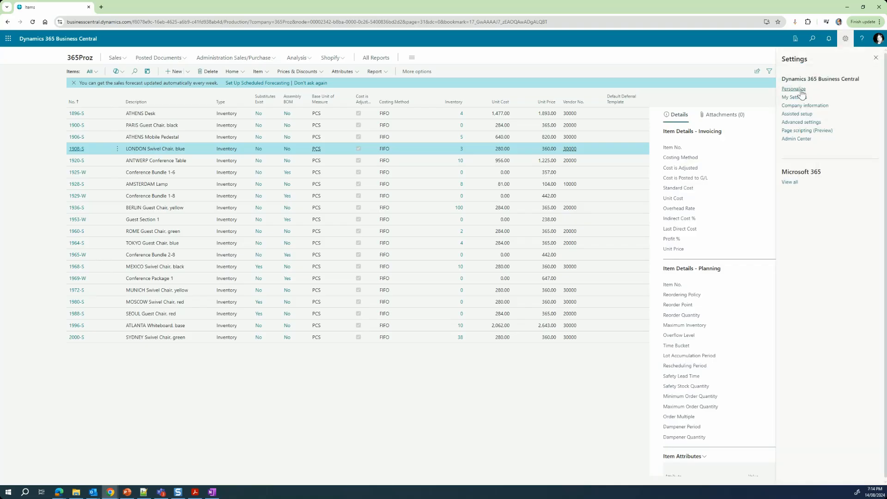
pyautogui.click(801, 90)
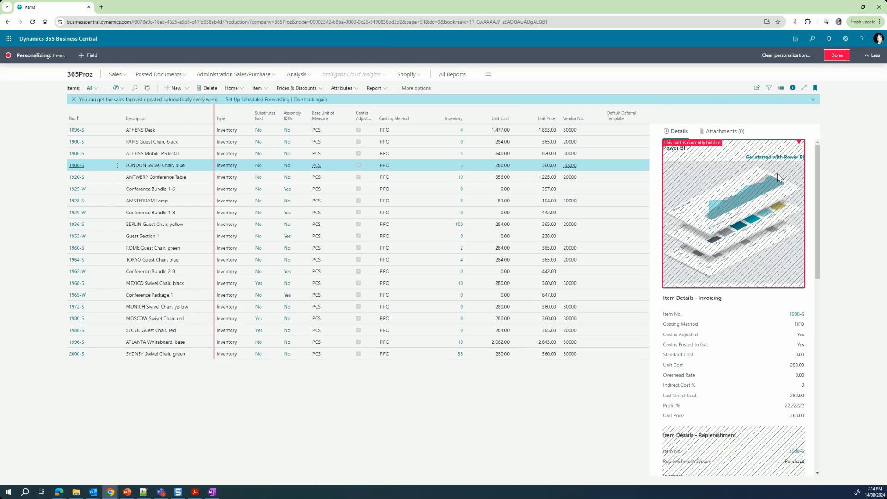
pyautogui.click(800, 144)
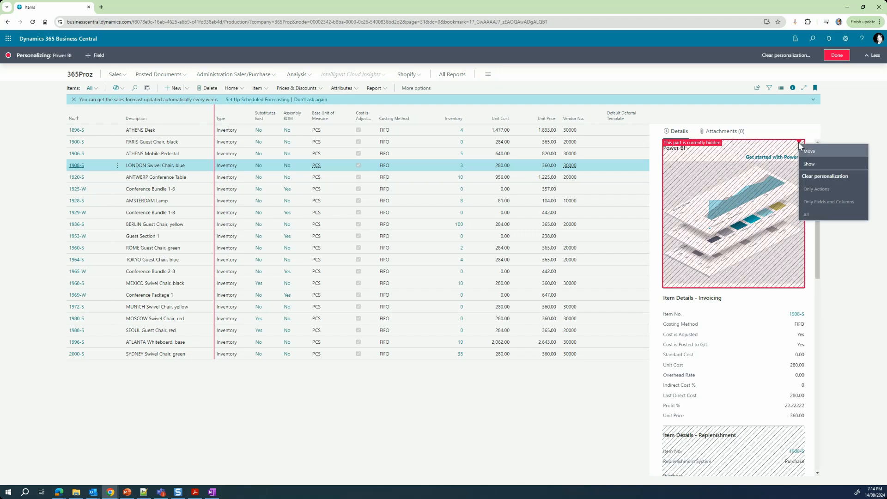
pyautogui.click(809, 164)
# Show the hidden Item Details - Replenishment part and move it above Item Details - Invoicing.
pyautogui.scroll(-2, 800, 305)
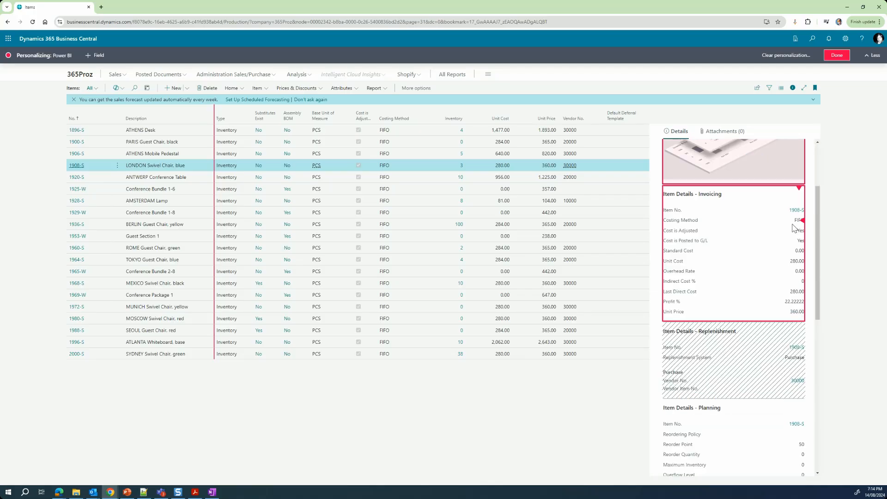
pyautogui.click(801, 326)
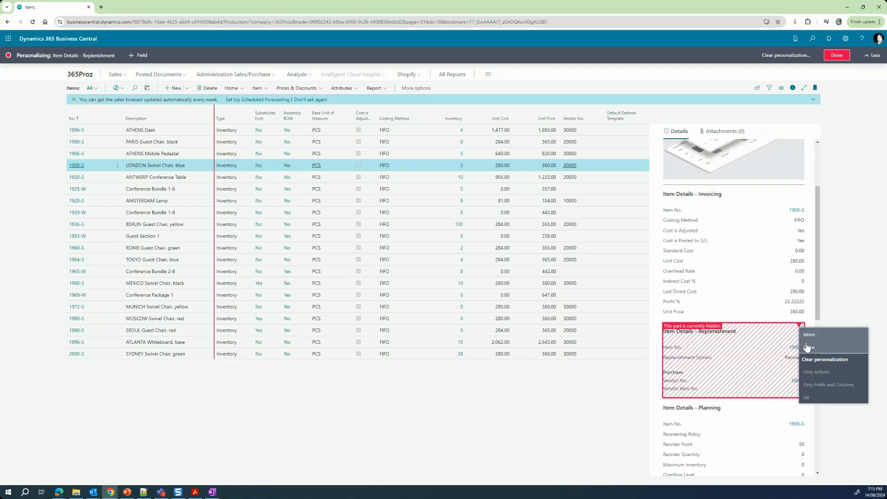
pyautogui.click(808, 347)
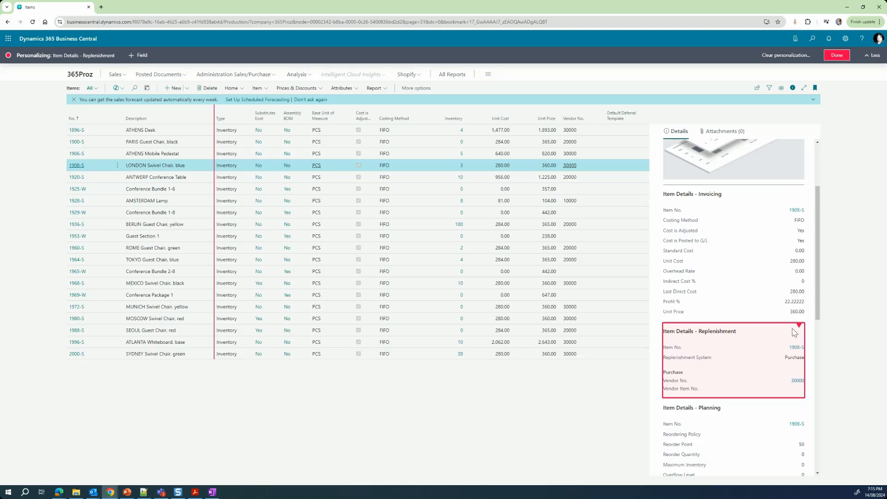
pyautogui.moveTo(800, 329); pyautogui.dragTo(794, 187)
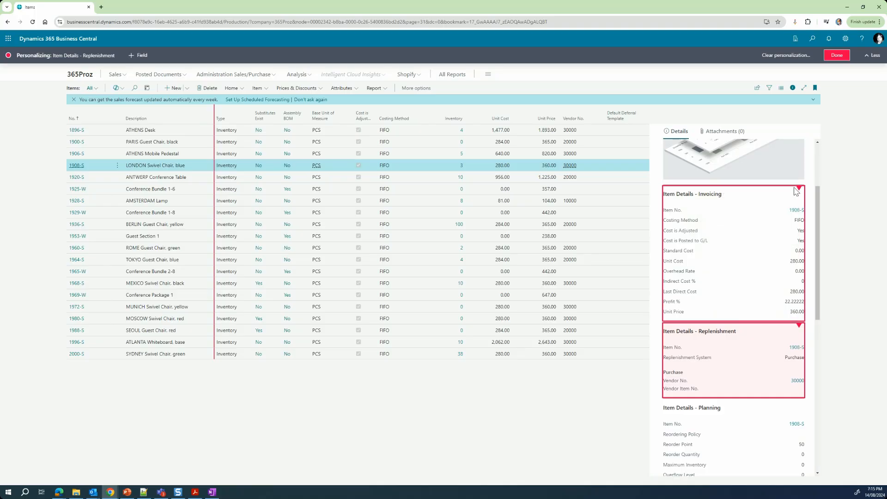
pyautogui.scroll(-3, 796, 191)
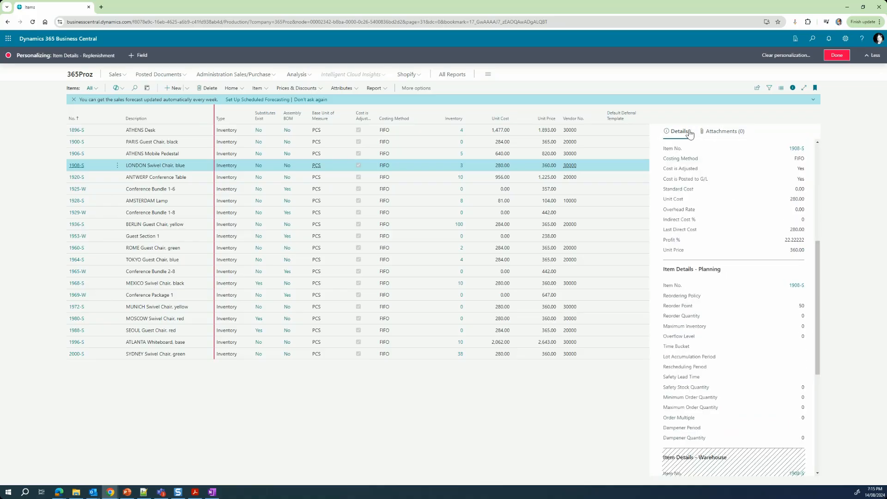
# Hide the Links part in the Attachments pane, finish personalizing the Items list and review its Details pane.
pyautogui.click(735, 134)
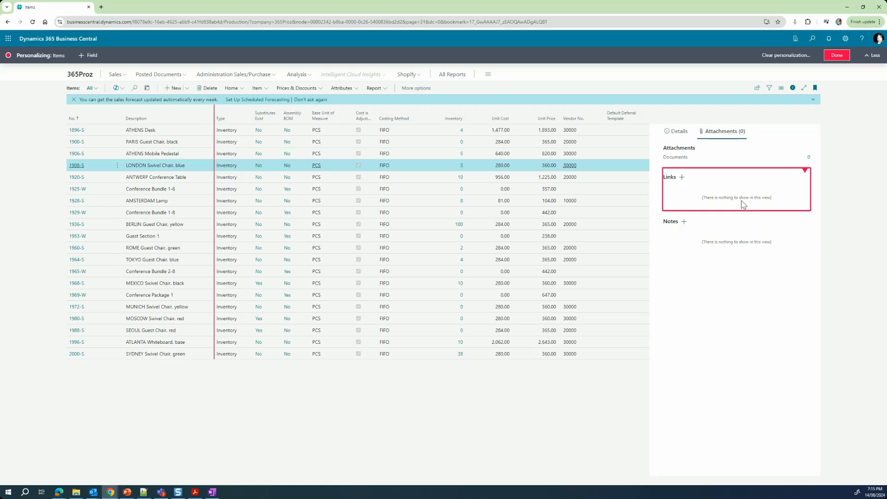
pyautogui.click(807, 172)
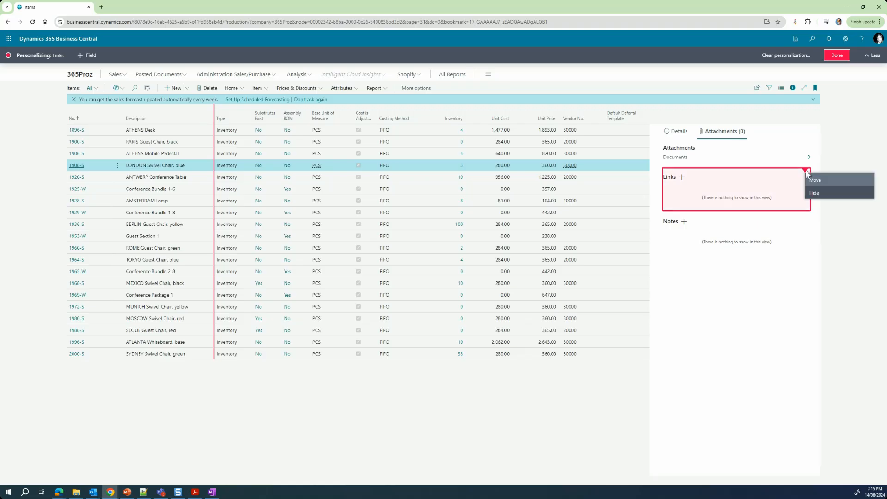
pyautogui.click(814, 191)
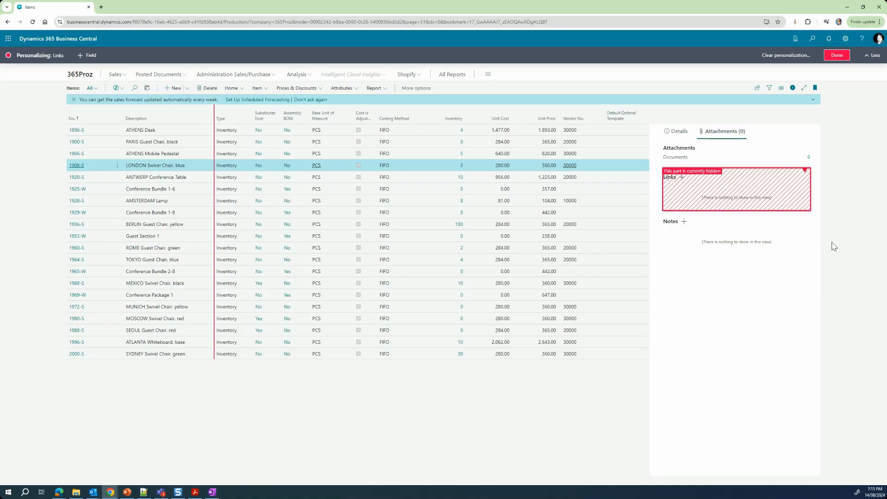
pyautogui.click(837, 55)
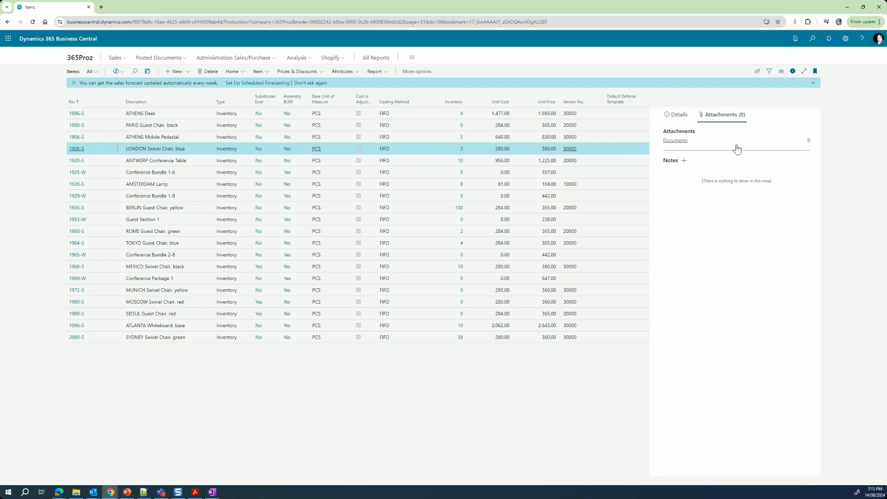
pyautogui.click(679, 115)
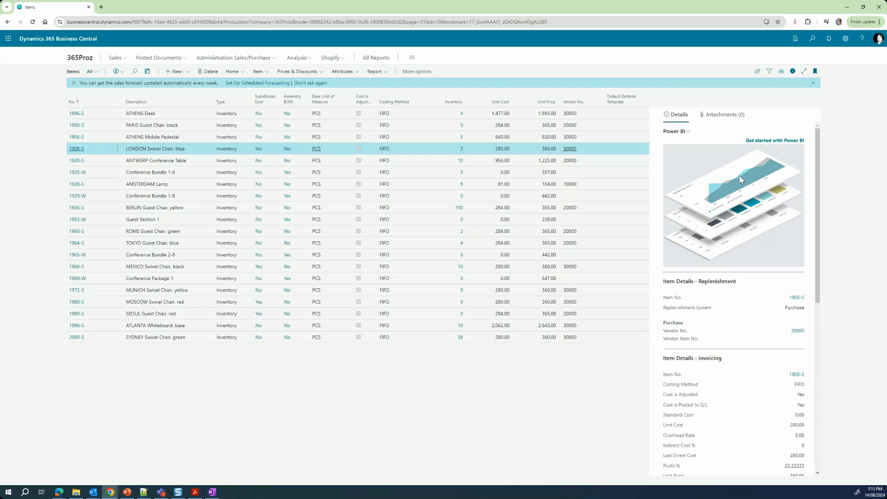
pyautogui.scroll(-1, 740, 179)
pyautogui.scroll(-1, 740, 180)
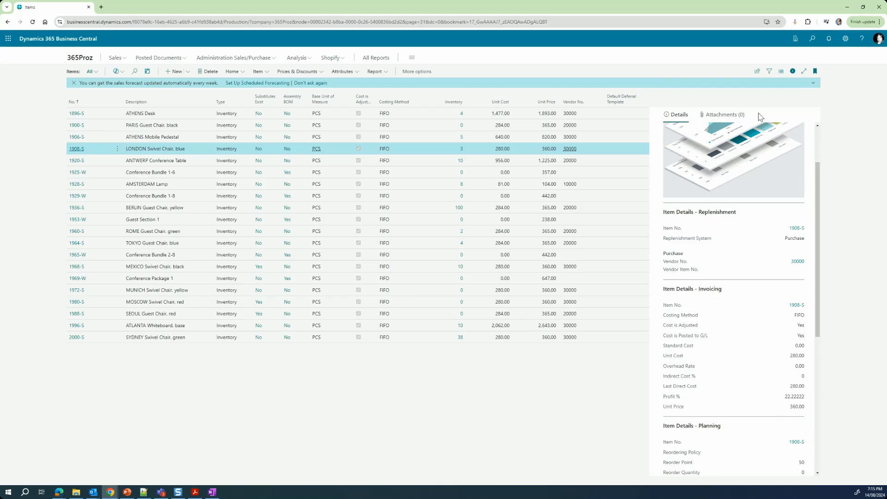
pyautogui.click(724, 121)
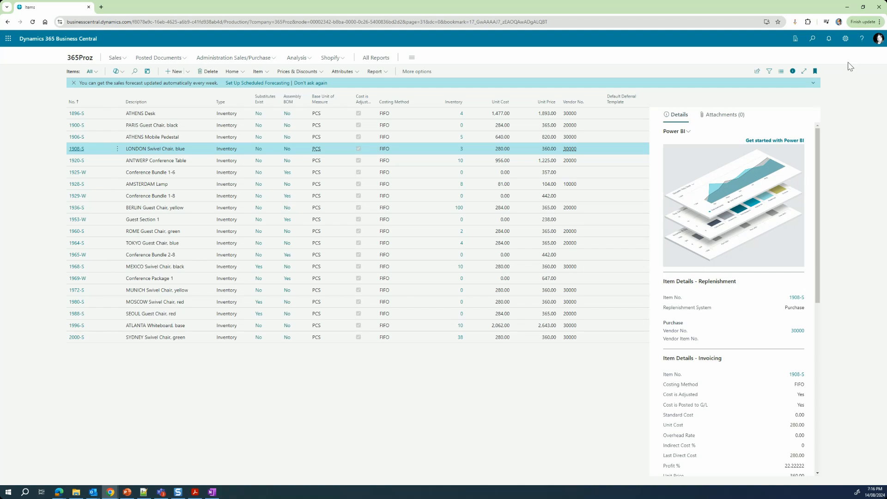
# Clear all personalization of the Items list, restoring its original layout, and finish personalizing.
pyautogui.click(846, 40)
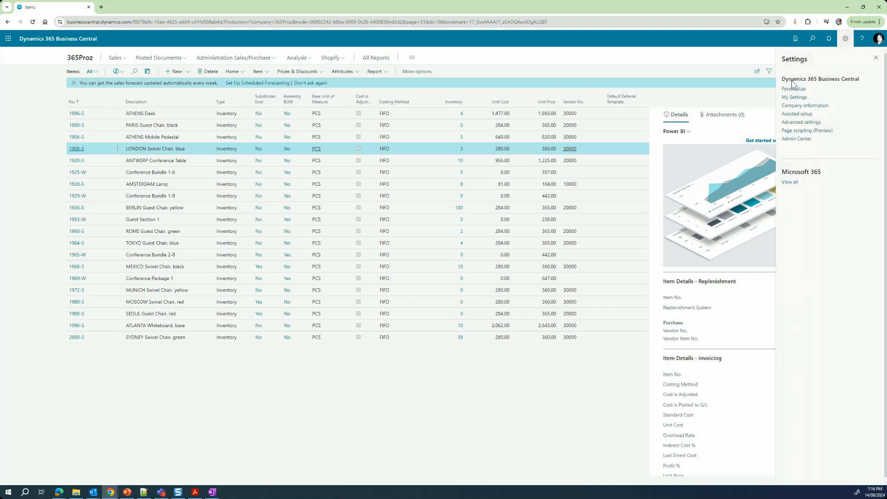
pyautogui.click(801, 93)
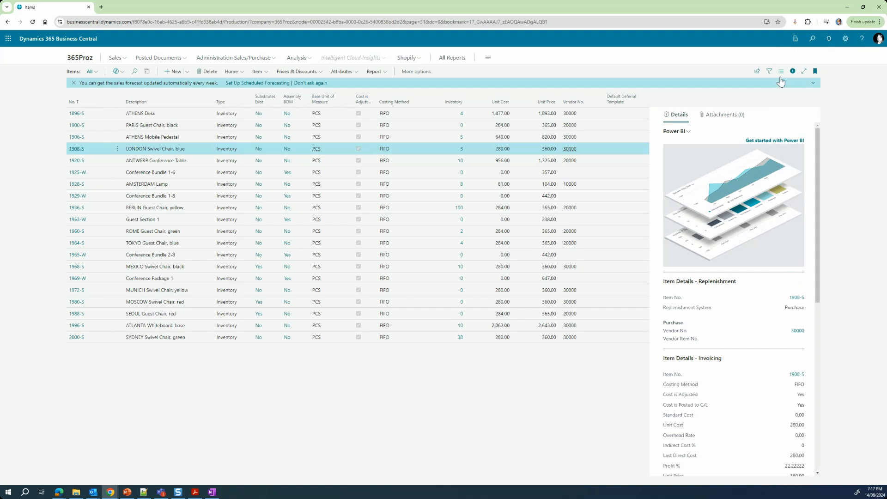
pyautogui.click(784, 56)
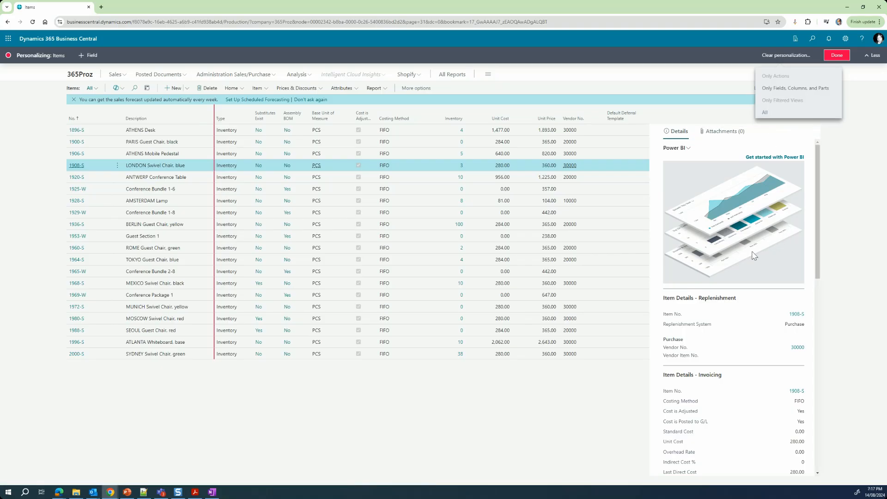
pyautogui.click(781, 113)
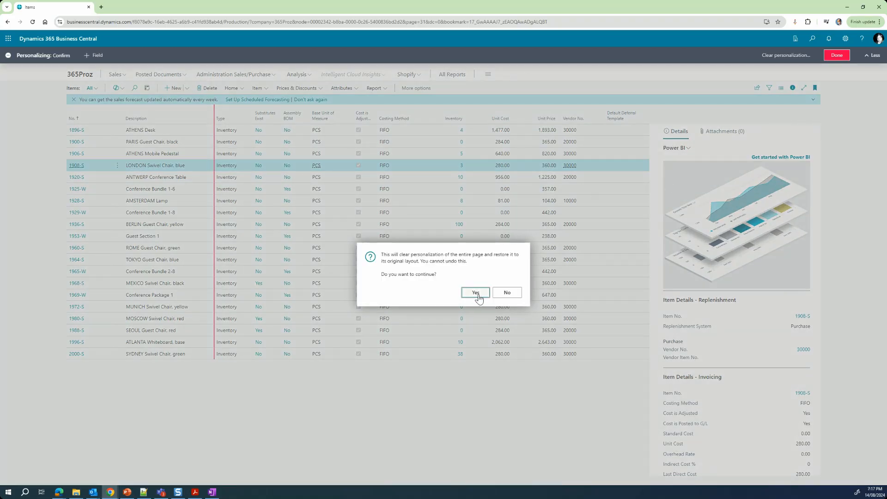
pyautogui.click(476, 293)
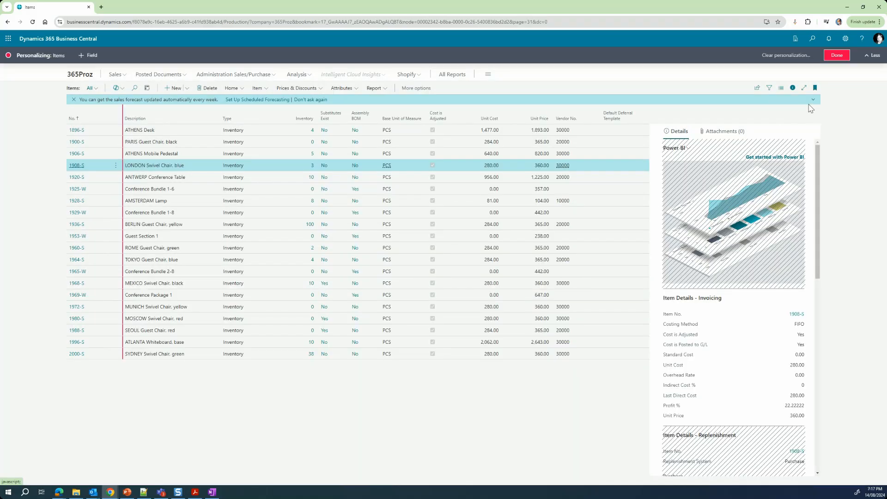
pyautogui.click(837, 55)
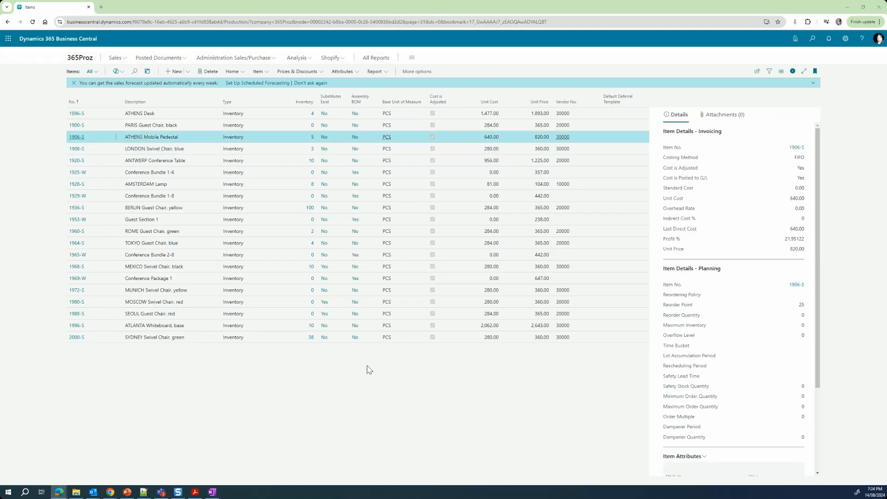
# Open the card of item 1906-S for personalization and move the Item action group between Approve and Request Approval.
pyautogui.click(83, 138)
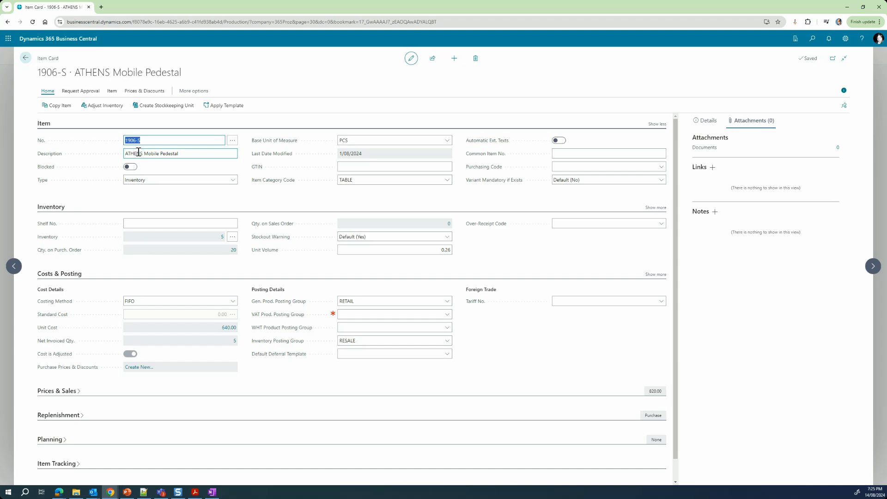
pyautogui.click(846, 40)
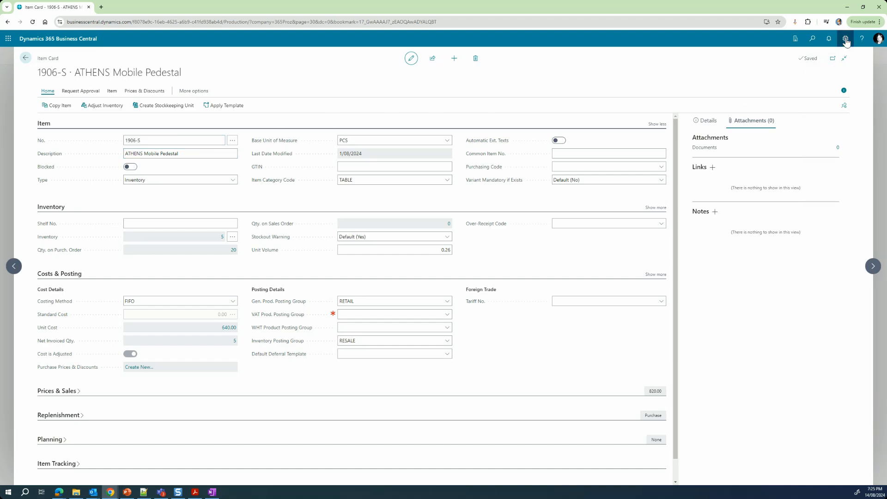
pyautogui.click(797, 93)
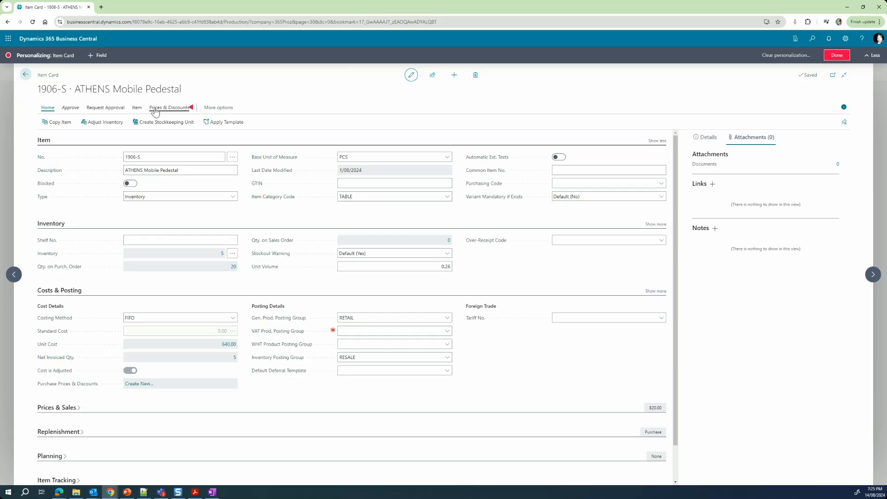
pyautogui.moveTo(145, 110)
pyautogui.mouseDown()
pyautogui.moveTo(192, 111)
pyautogui.moveTo(82, 111)
pyautogui.mouseUp()
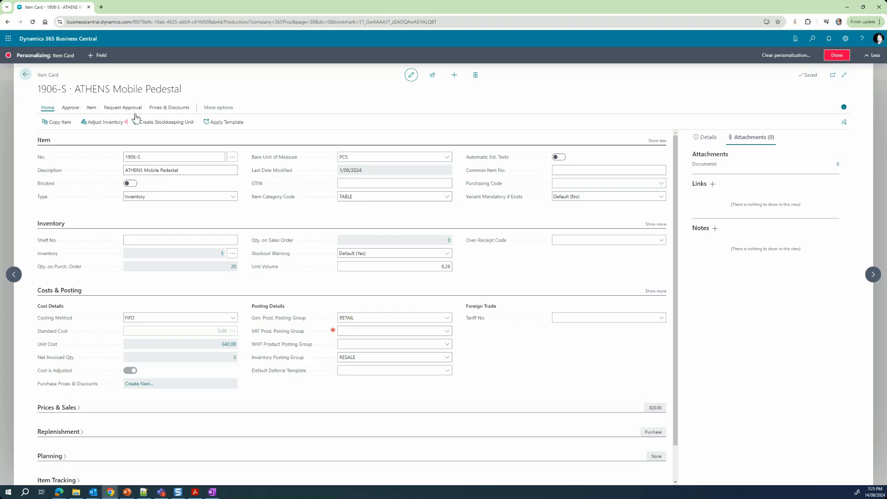
# Hide the Request Approval action group on the item card.
pyautogui.click(143, 107)
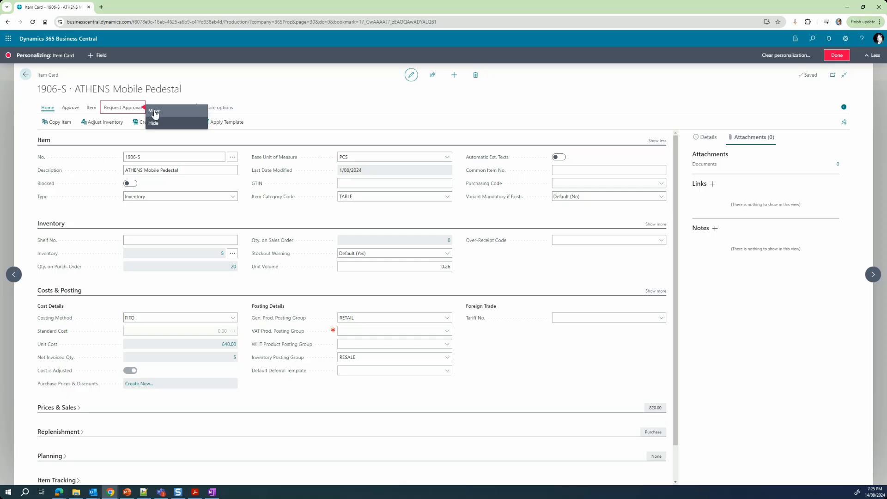
pyautogui.click(153, 123)
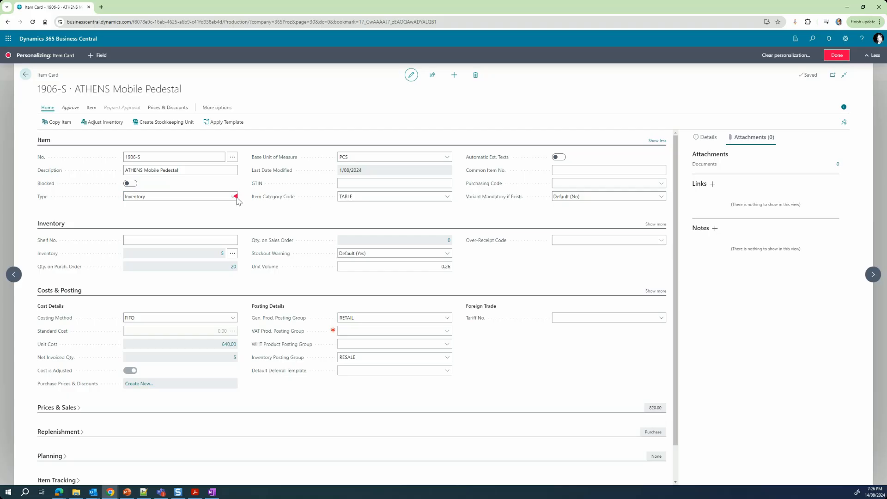
# Move the Type field above Blocked in the Item section and hide the GTIN field.
pyautogui.moveTo(236, 199); pyautogui.dragTo(207, 181)
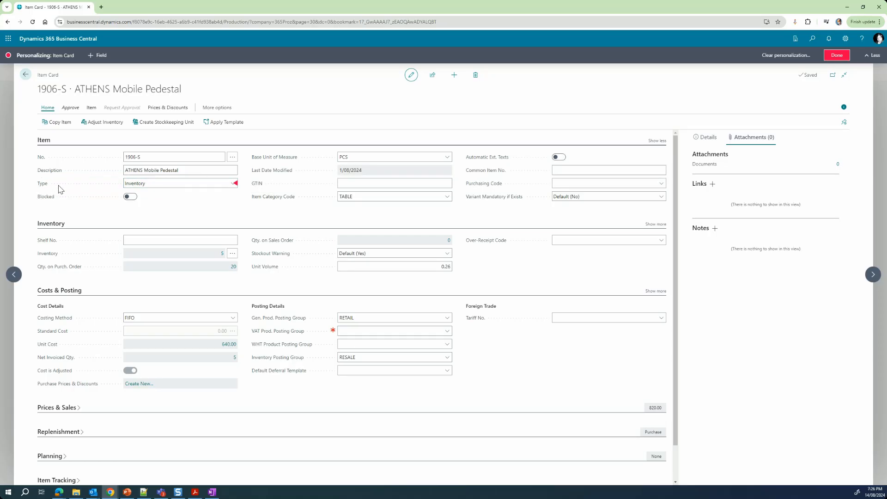
pyautogui.click(450, 184)
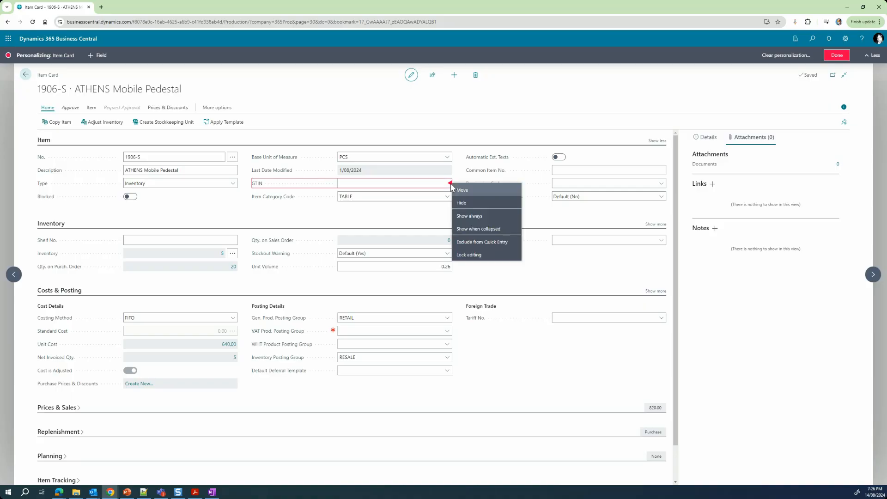
pyautogui.click(461, 202)
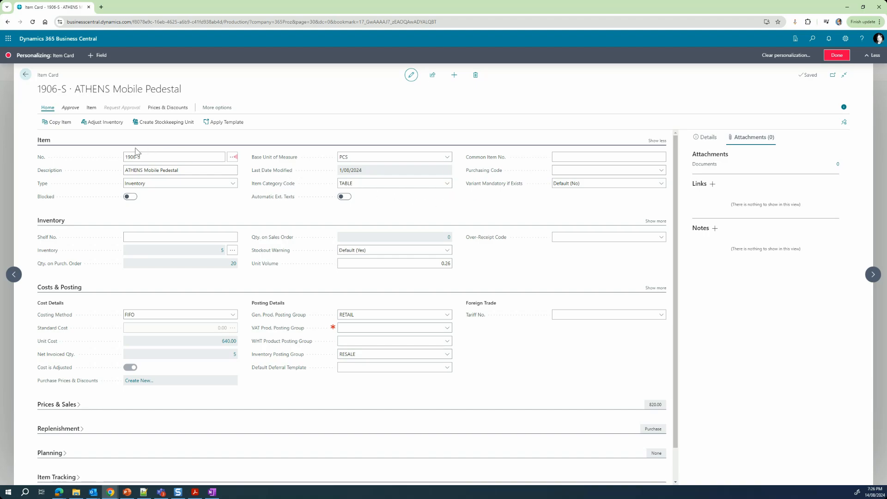
# Add the Description 2 field from the recommended fields to the Item section, between Description and Type.
pyautogui.click(99, 56)
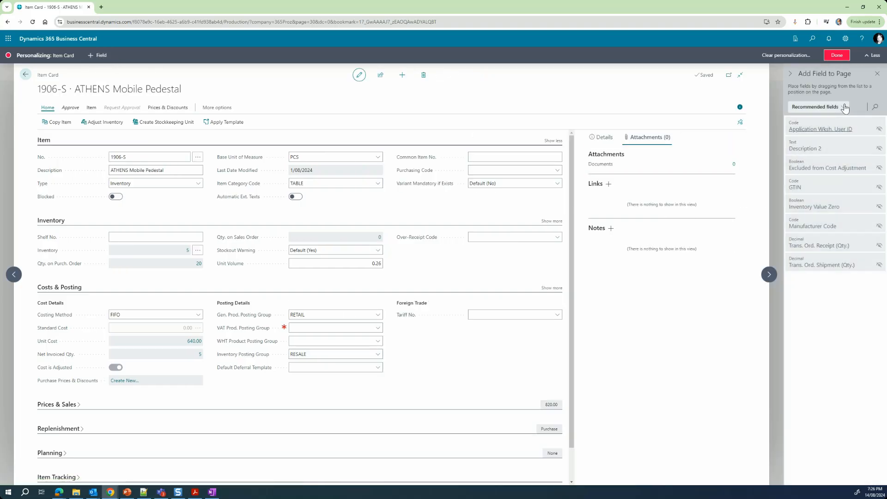
pyautogui.click(845, 109)
pyautogui.click(814, 144)
pyautogui.click(838, 326)
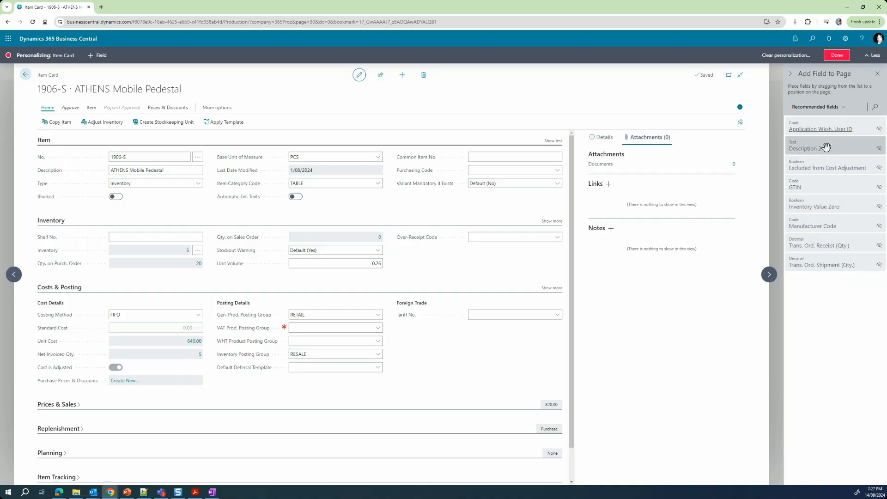
pyautogui.moveTo(827, 147)
pyautogui.moveTo(827, 148); pyautogui.dragTo(110, 183)
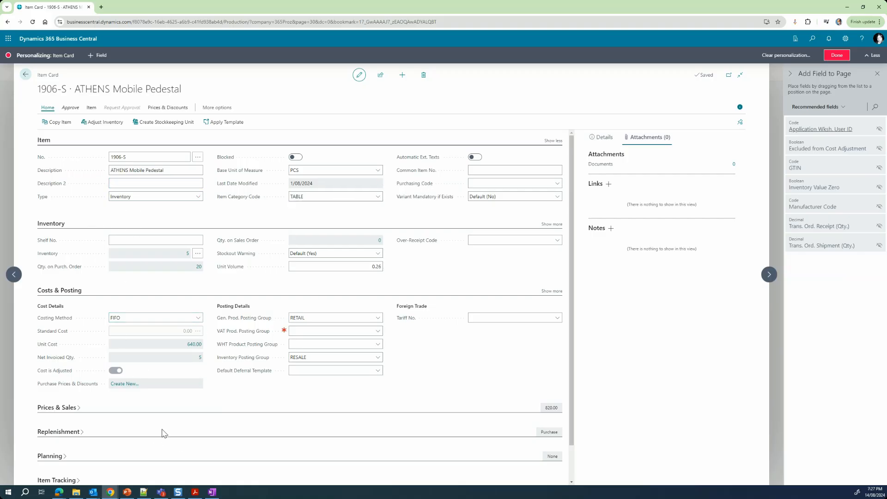
pyautogui.click(877, 73)
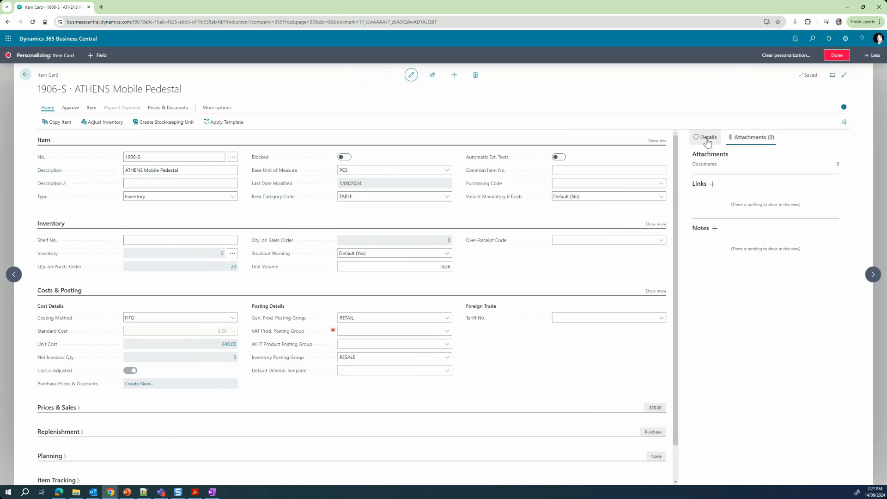
# Hide the Marketing Text part in the Details pane and finish personalizing the item card.
pyautogui.click(708, 141)
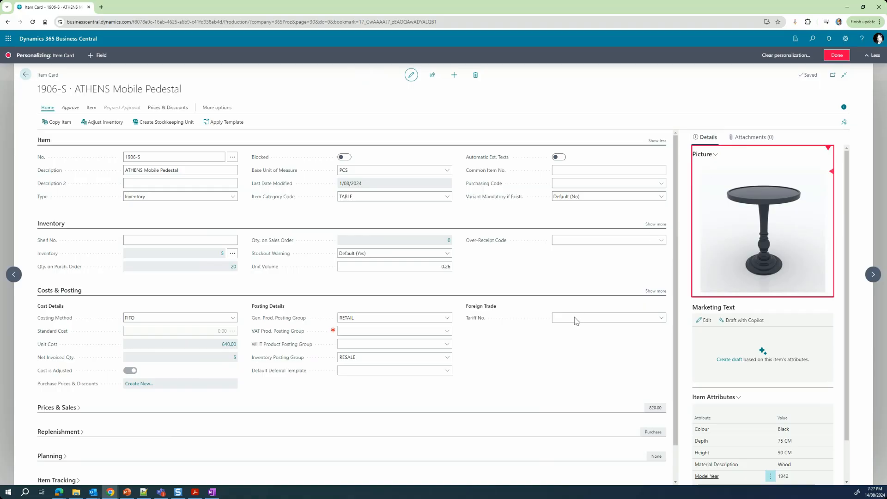
pyautogui.scroll(-1, 736, 337)
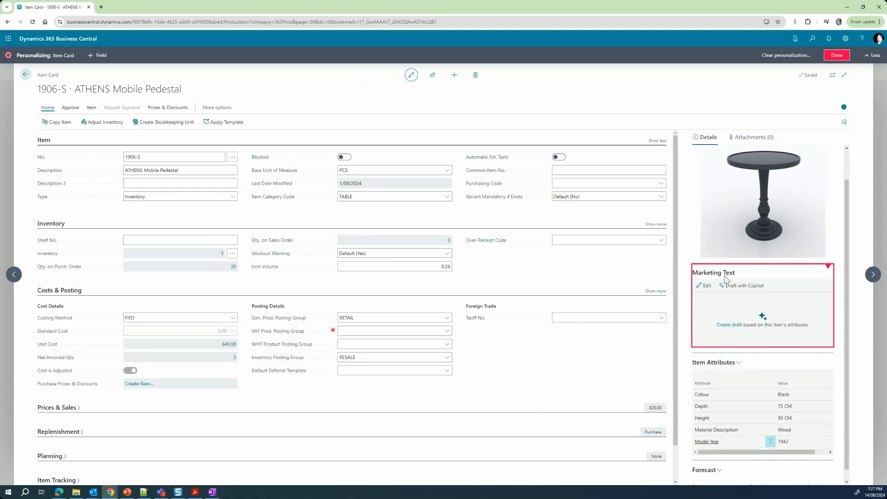
pyautogui.click(828, 267)
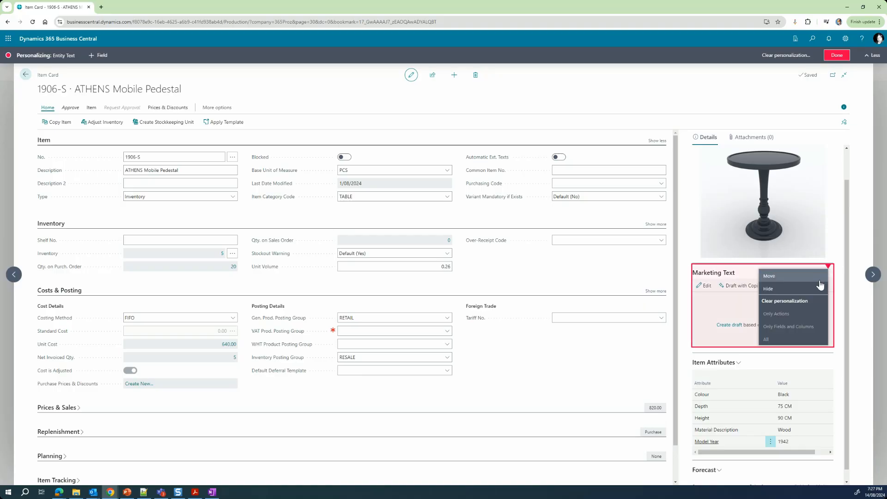
pyautogui.click(817, 289)
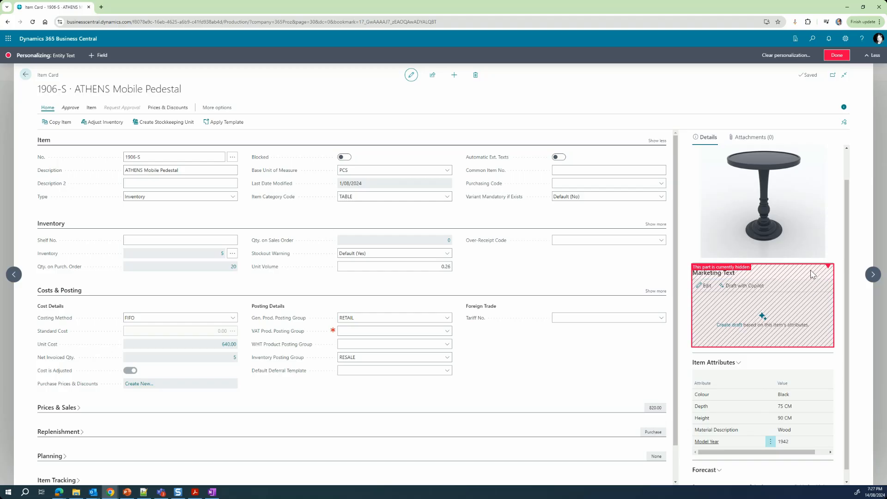
pyautogui.click(734, 138)
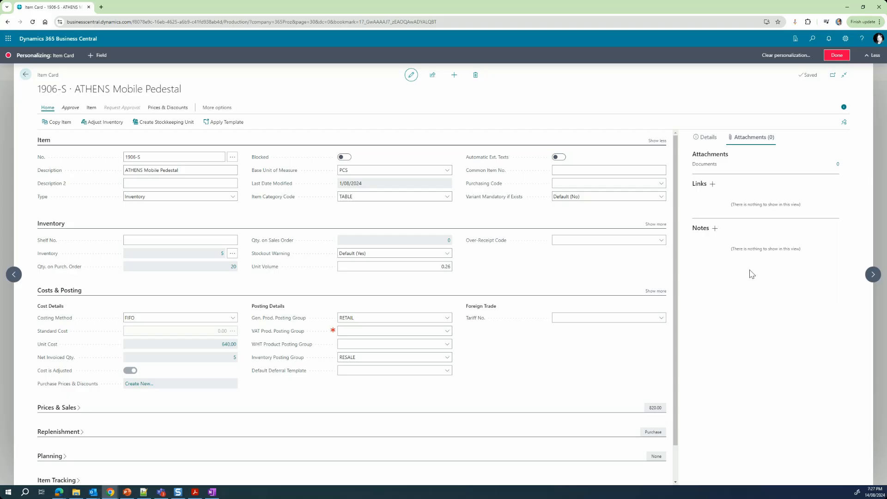
pyautogui.click(838, 56)
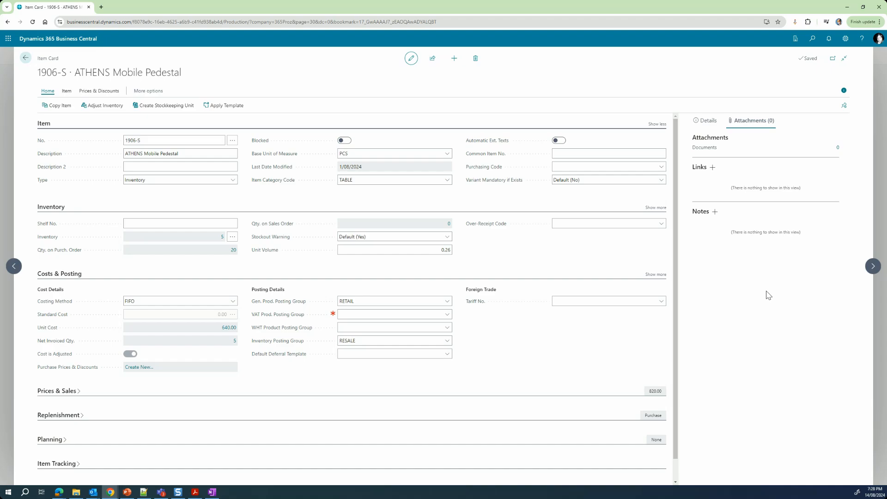
# Reopen the item card for personalization, clear all of its personalization to restore the original layout, and finish personalizing.
pyautogui.click(846, 39)
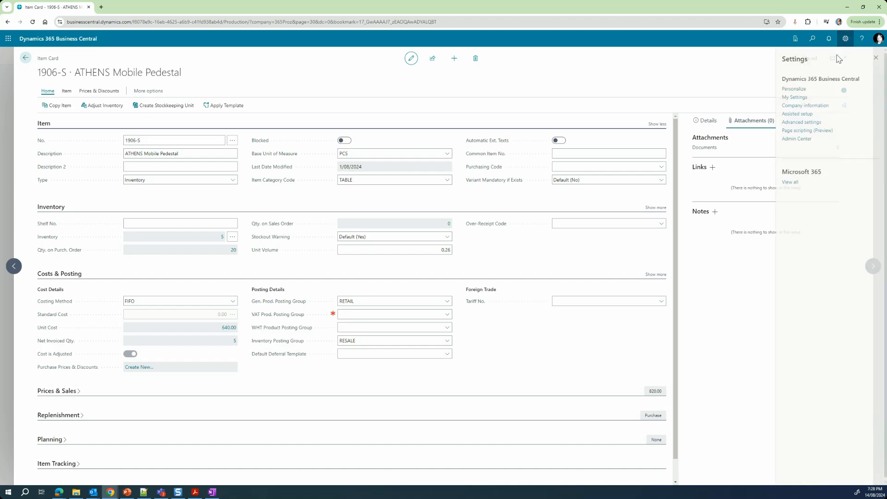
pyautogui.click(793, 89)
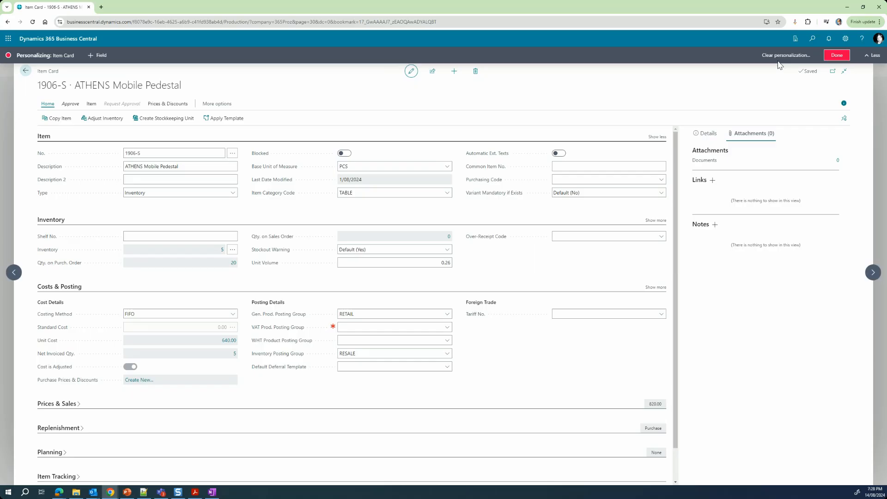
pyautogui.click(773, 57)
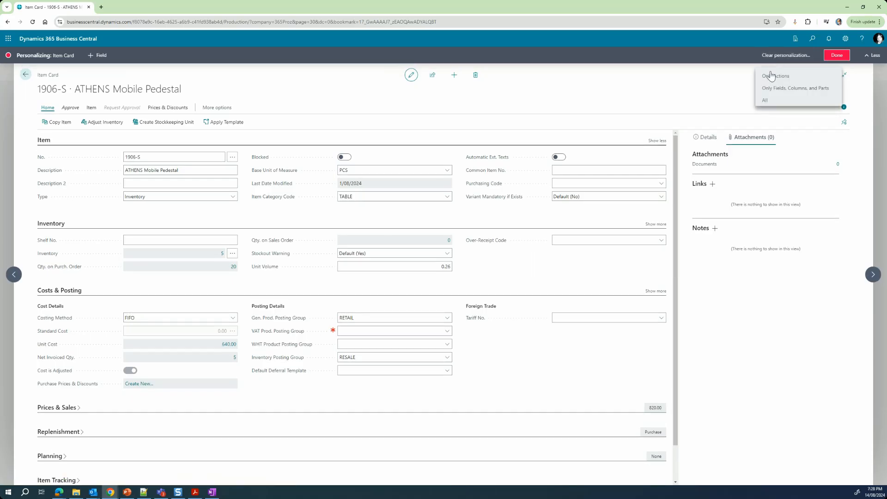
pyautogui.click(765, 102)
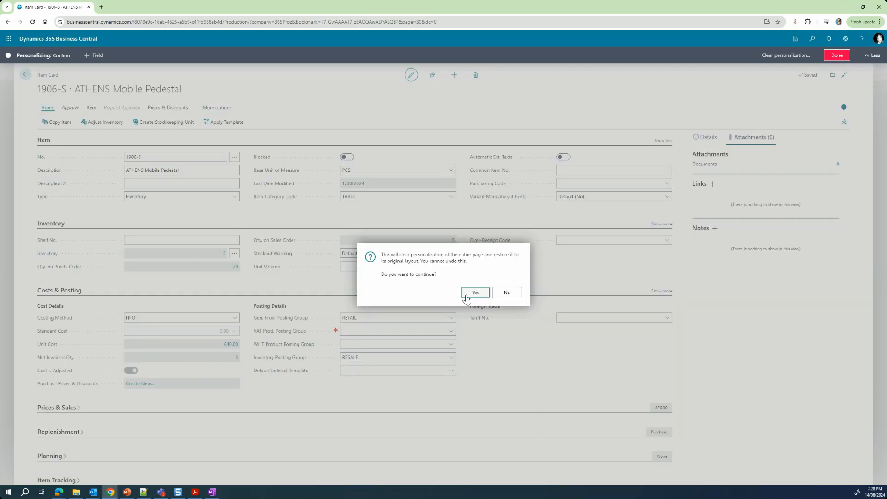
pyautogui.click(476, 293)
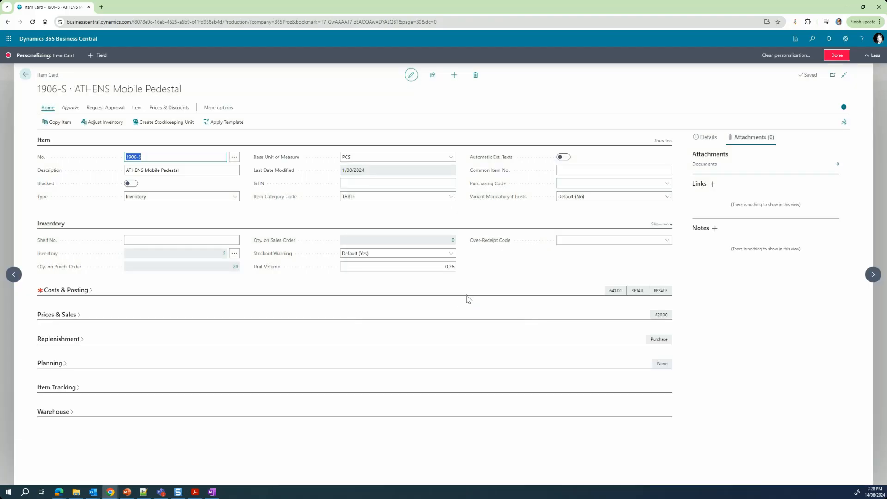
pyautogui.click(835, 56)
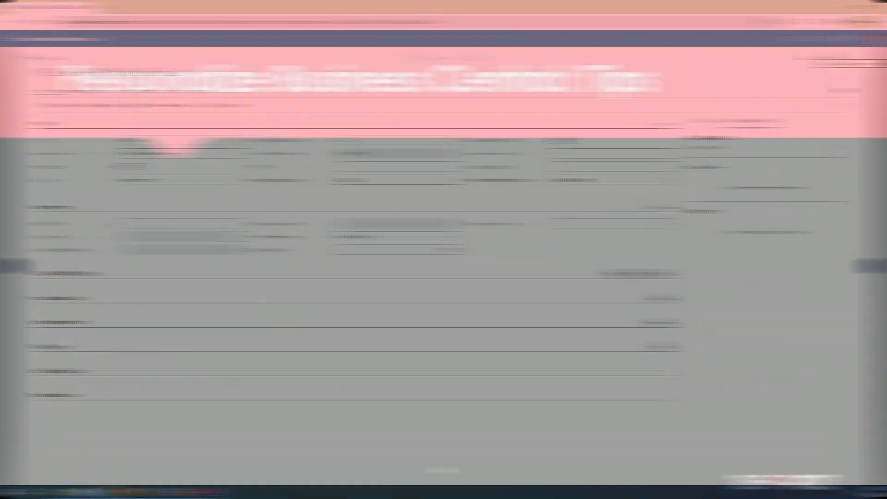